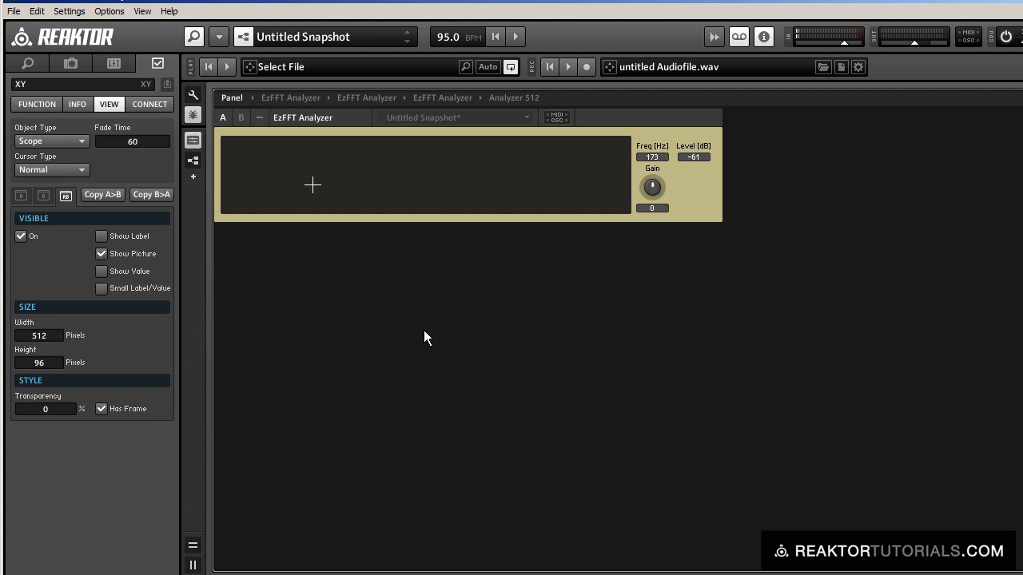
# Probe the analyzer spectrum to read 76 Hz at −68 dB, and inspect the Level [dB] meter.
pyautogui.click(440, 256)
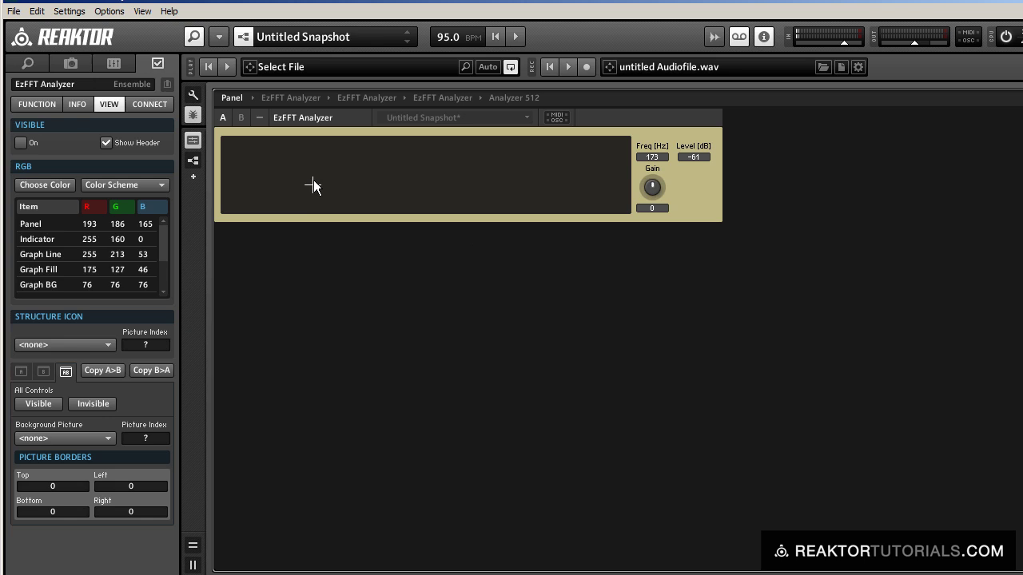
pyautogui.moveTo(315, 185); pyautogui.dragTo(259, 191)
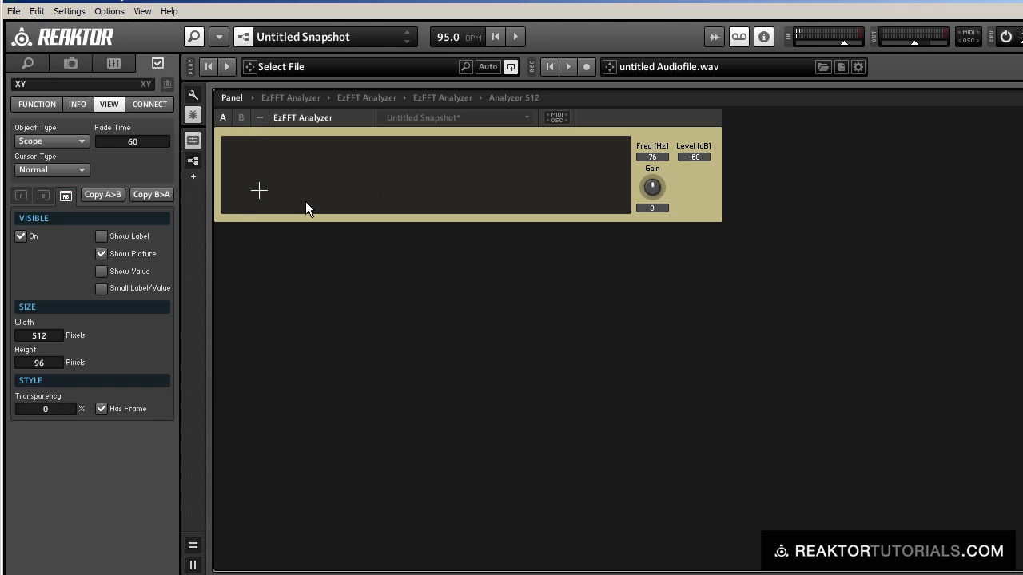
pyautogui.click(705, 162)
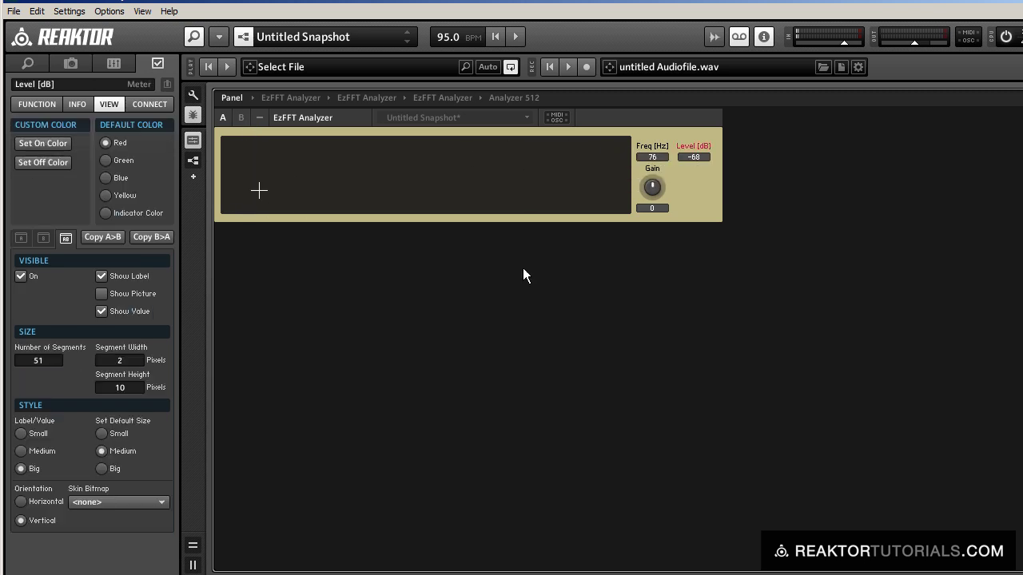
pyautogui.click(518, 244)
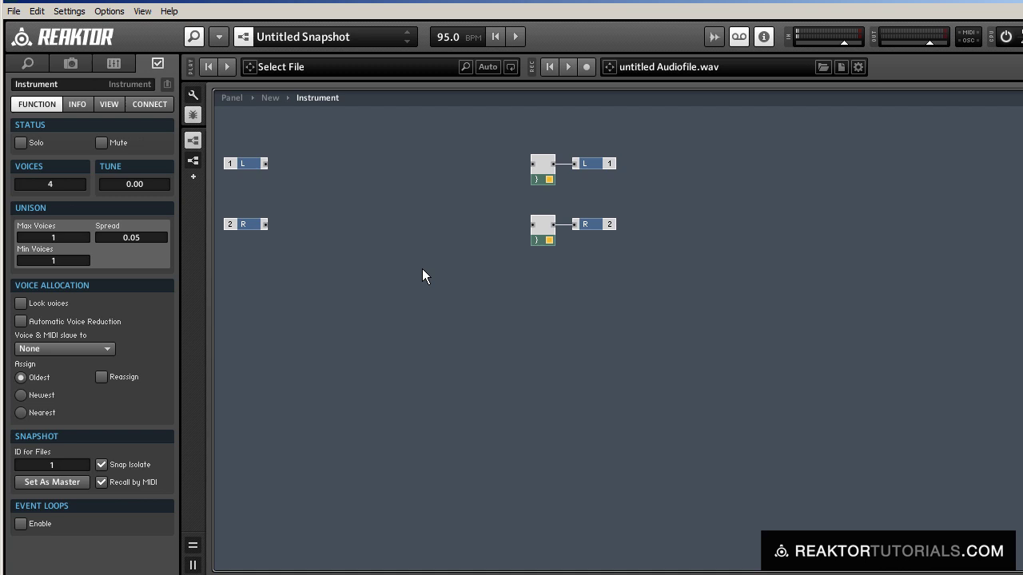
# Insert an EzFFT Macros core cell from the module search and move it up-left.
pyautogui.doubleClick(423, 270)
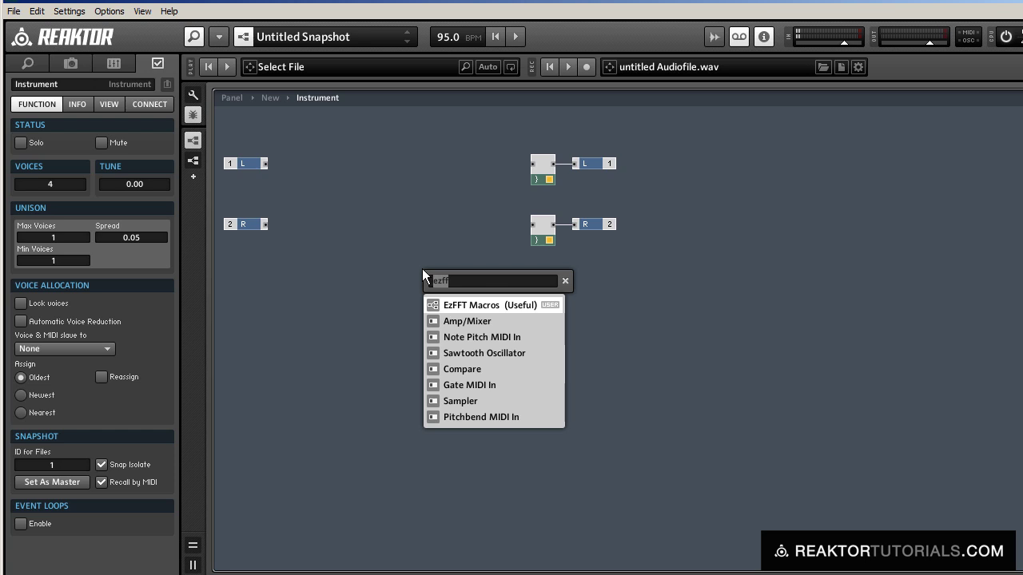
pyautogui.press('Return')
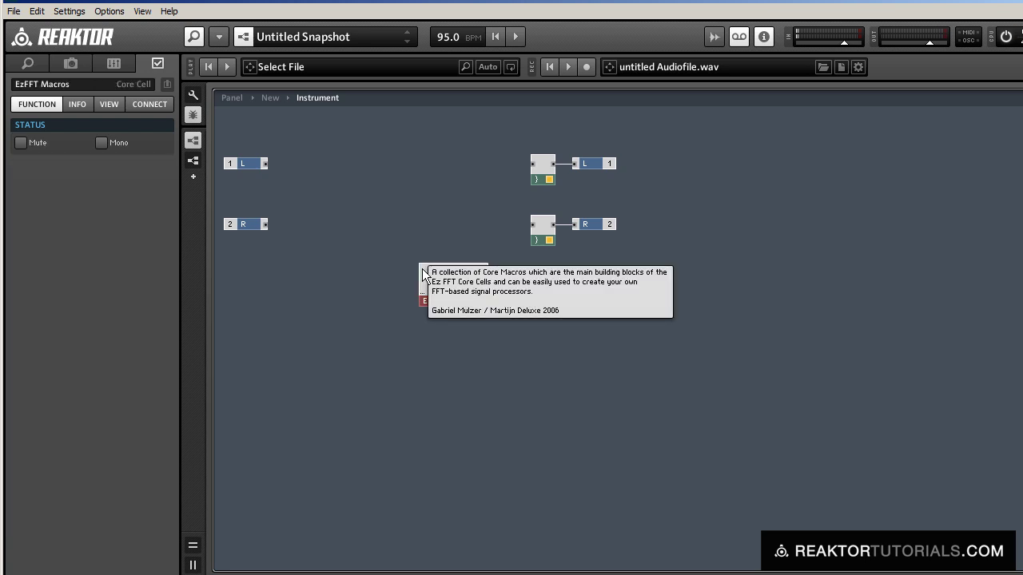
pyautogui.click(469, 355)
pyautogui.moveTo(463, 287); pyautogui.dragTo(412, 253)
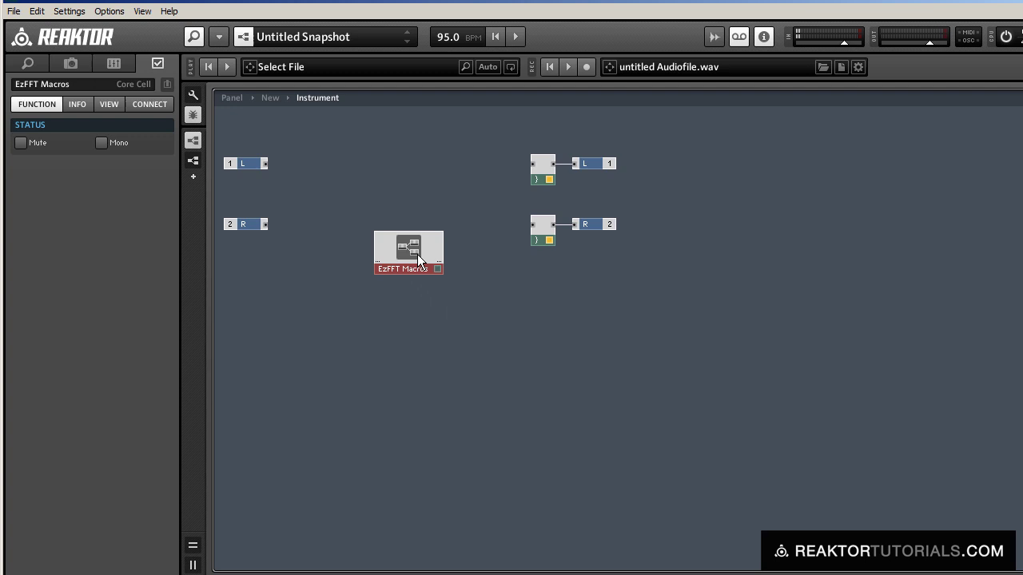
# Inspect the Ez FFT/iFFT, Vec2Pol and Pol2Vec macros, then marquee-select the thirteen unneeded ones.
pyautogui.doubleClick(407, 250)
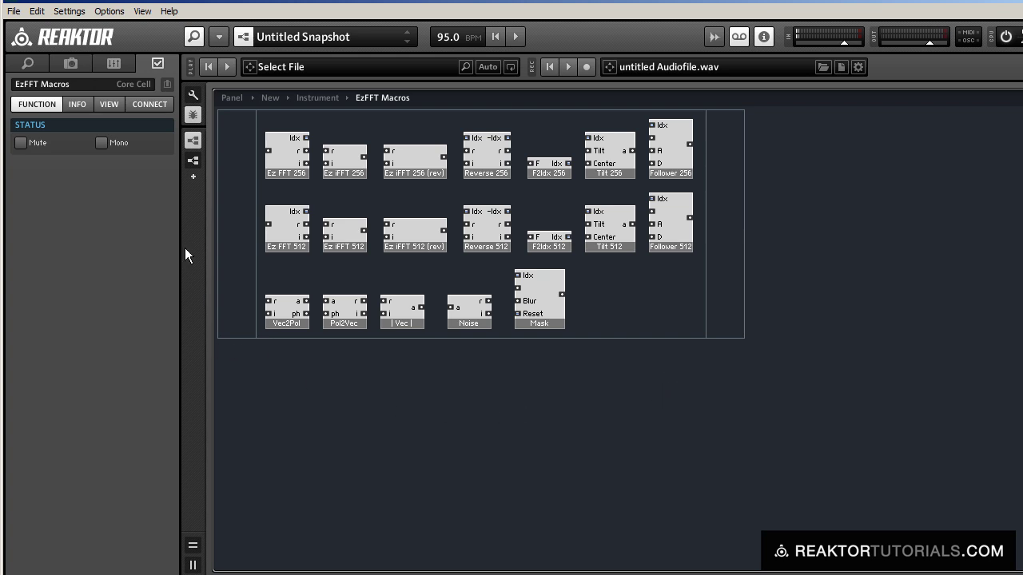
pyautogui.click(285, 248)
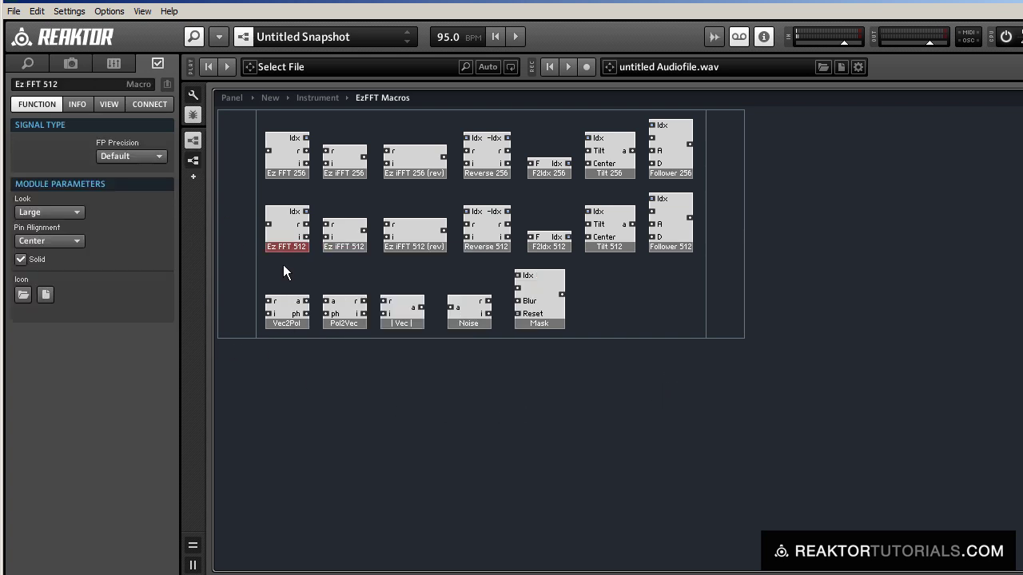
pyautogui.click(341, 248)
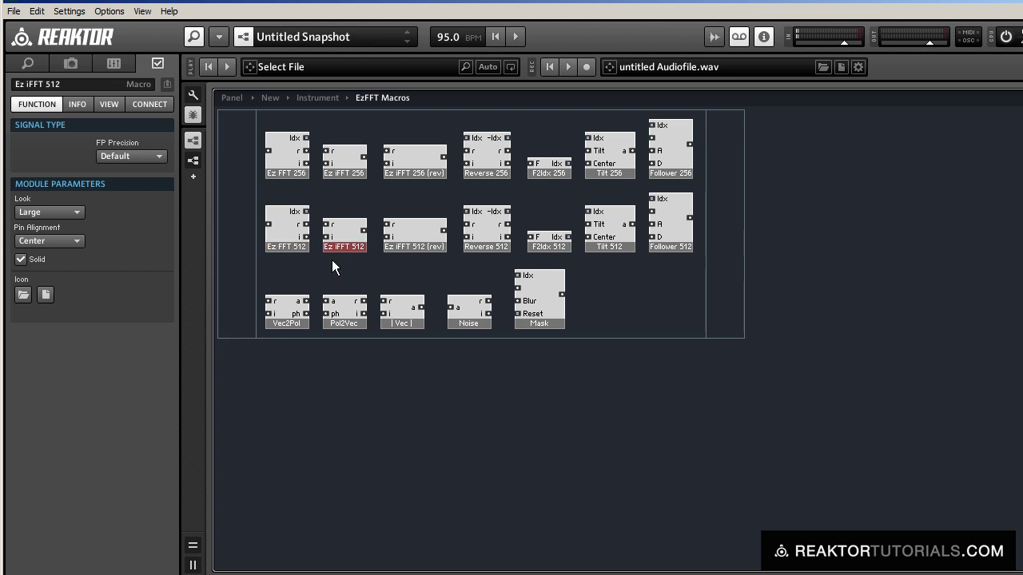
pyautogui.click(293, 326)
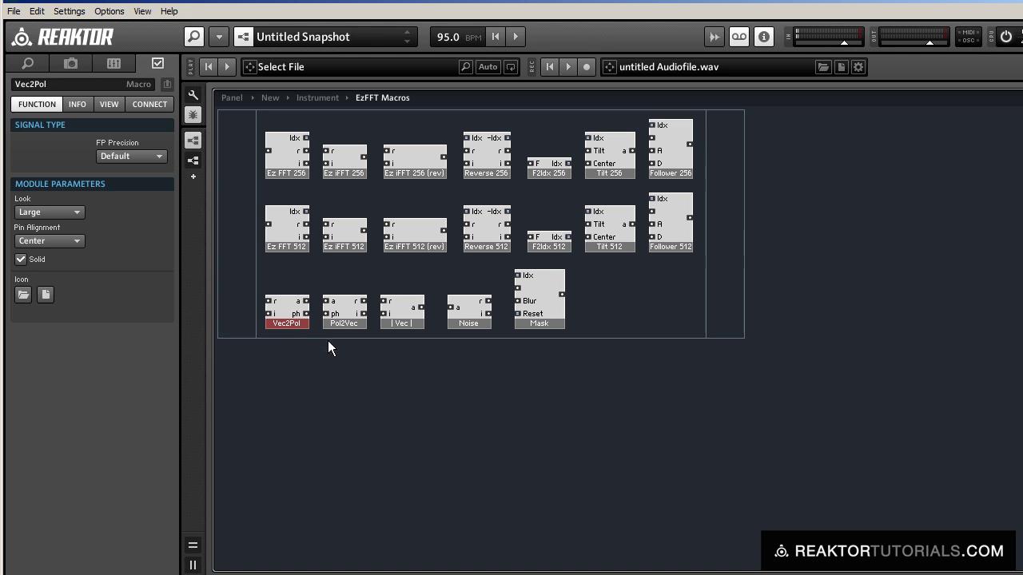
pyautogui.click(342, 324)
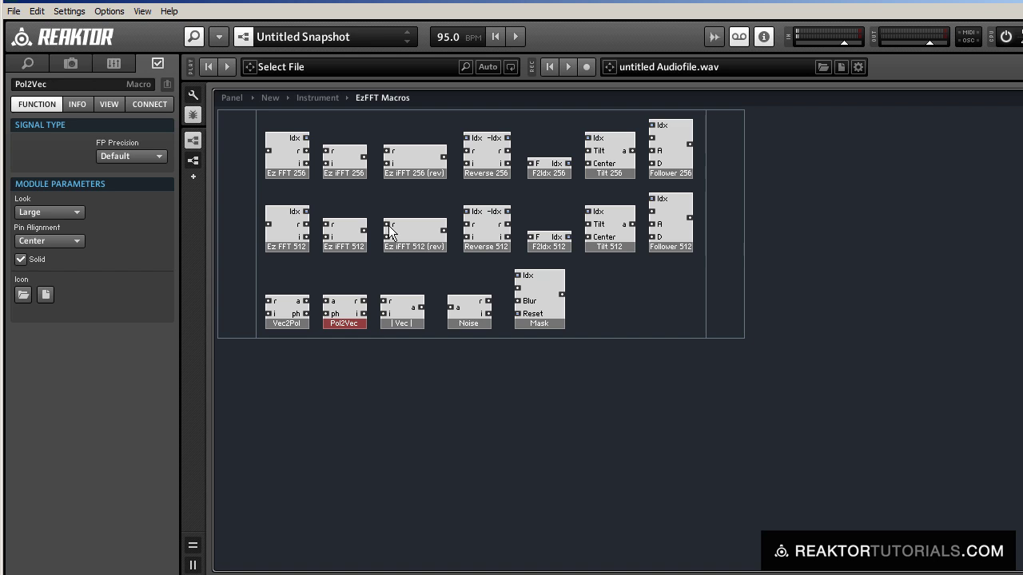
pyautogui.click(342, 173)
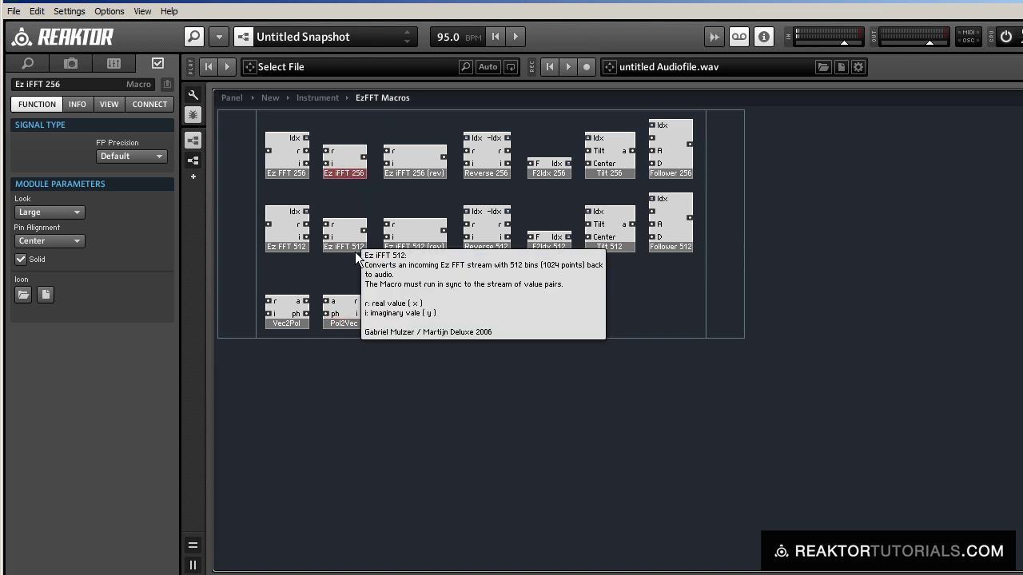
pyautogui.moveTo(344, 152)
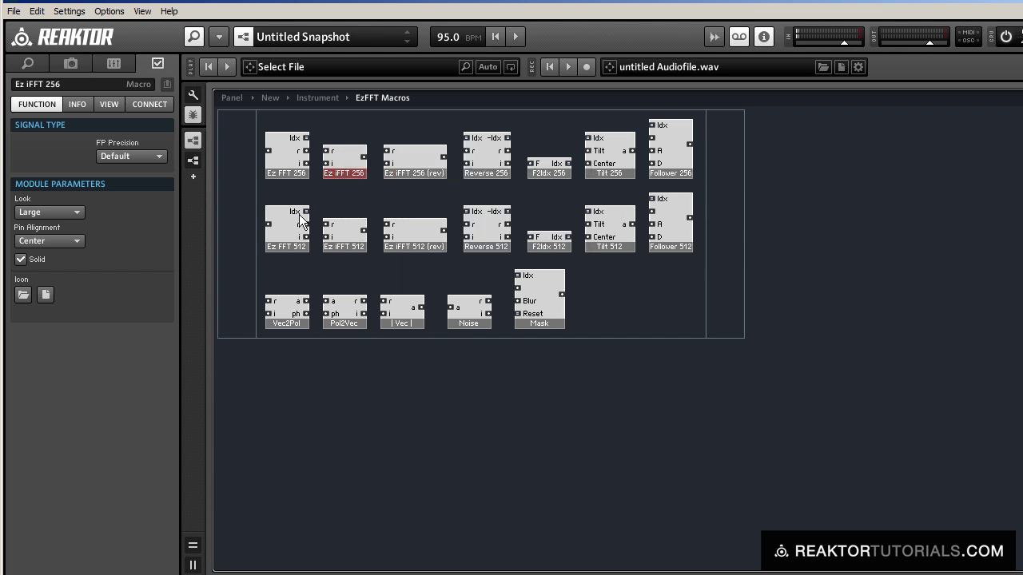
pyautogui.moveTo(374, 115); pyautogui.dragTo(739, 408)
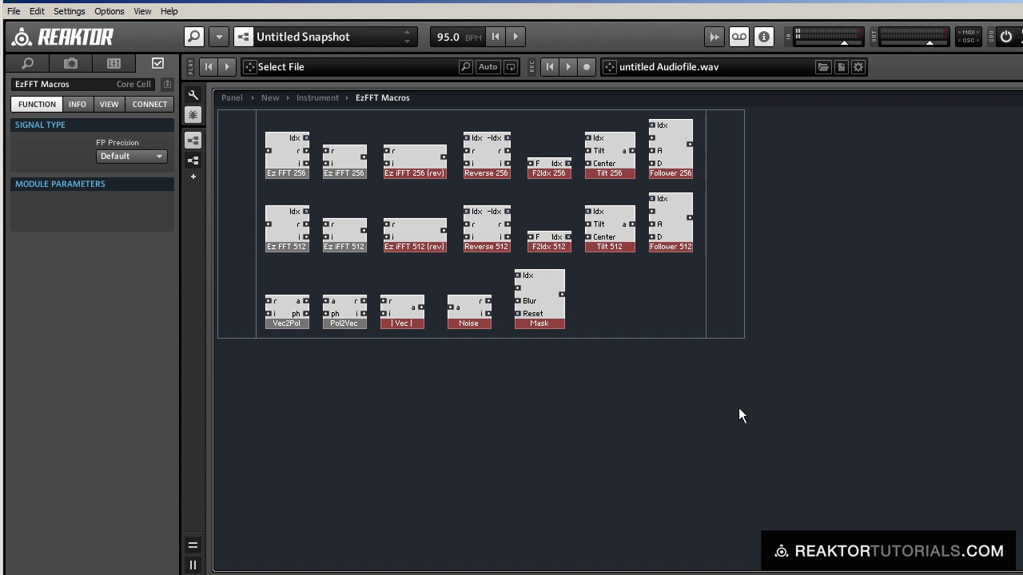
# Delete the thirteen unneeded macros and compact the board.
pyautogui.press('Delete')
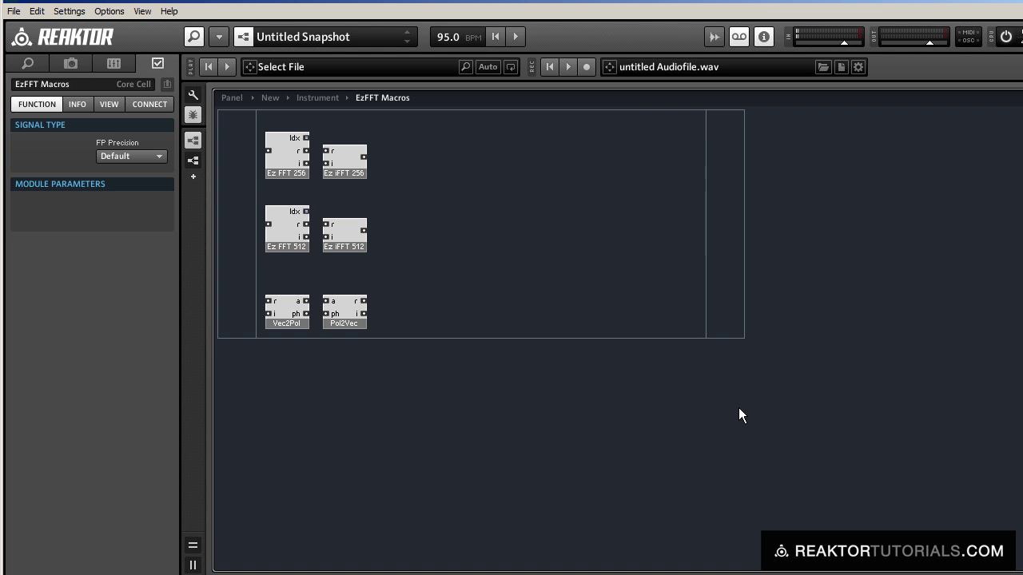
pyautogui.rightClick(453, 209)
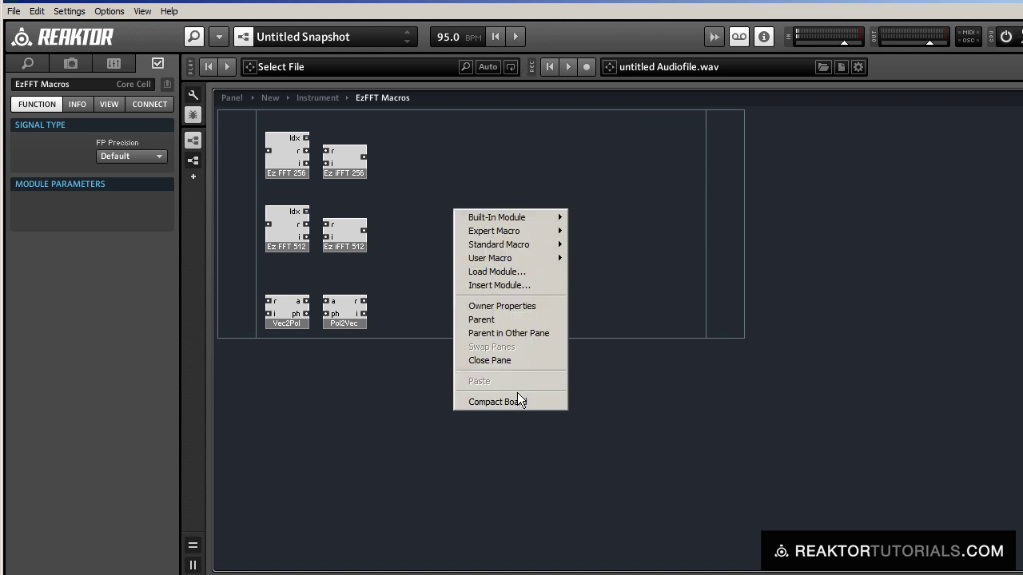
pyautogui.click(419, 169)
pyautogui.rightClick(472, 310)
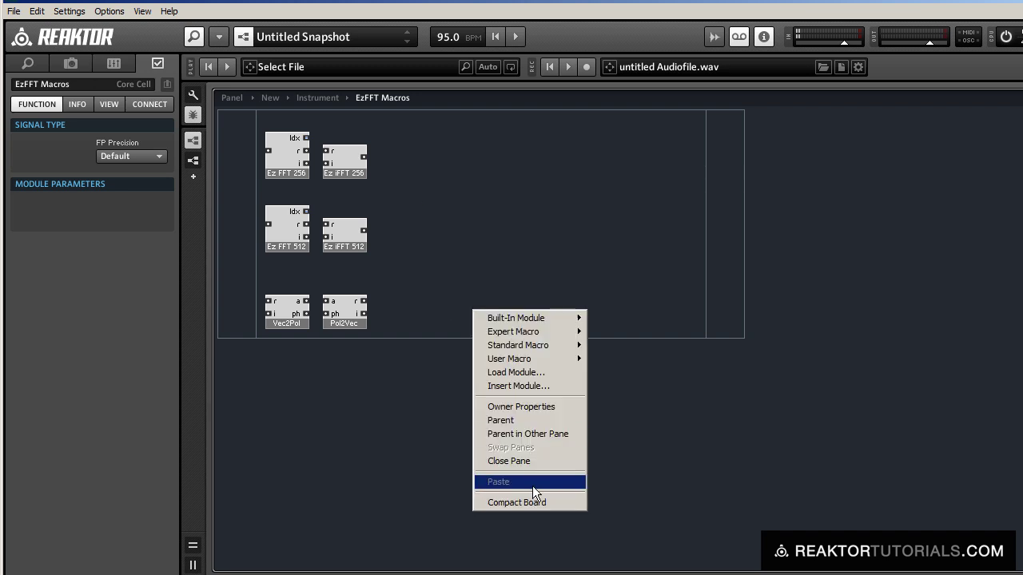
pyautogui.click(543, 503)
# Move Ez iFFT 256 and Ez iFFT 512 closer, beside the Ez FFT macros.
pyautogui.moveTo(406, 242); pyautogui.dragTo(450, 158)
pyautogui.click(298, 178)
pyautogui.moveTo(292, 160); pyautogui.dragTo(293, 185)
pyautogui.click(283, 238)
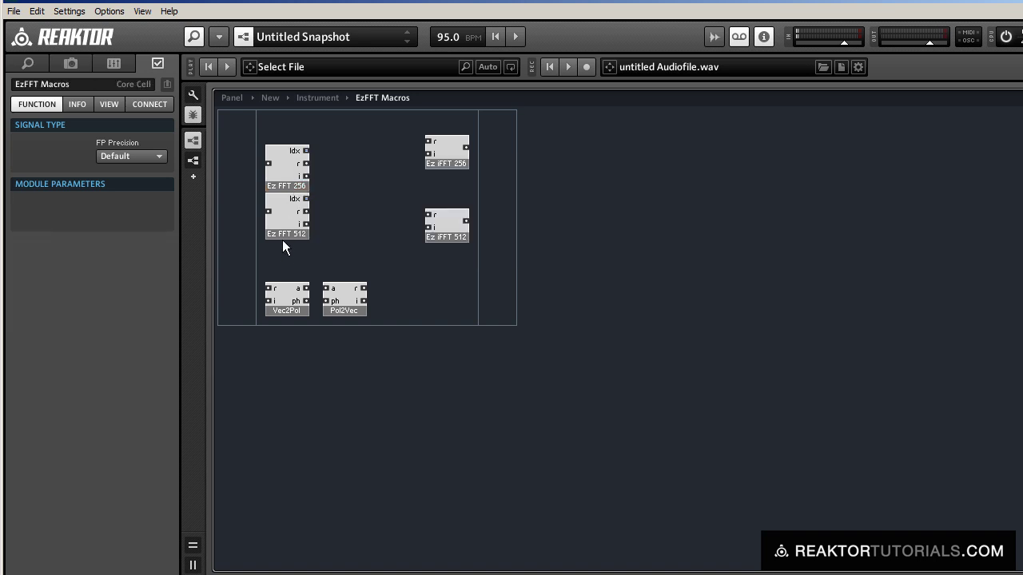
pyautogui.click(336, 262)
pyautogui.moveTo(305, 182)
pyautogui.click(283, 237)
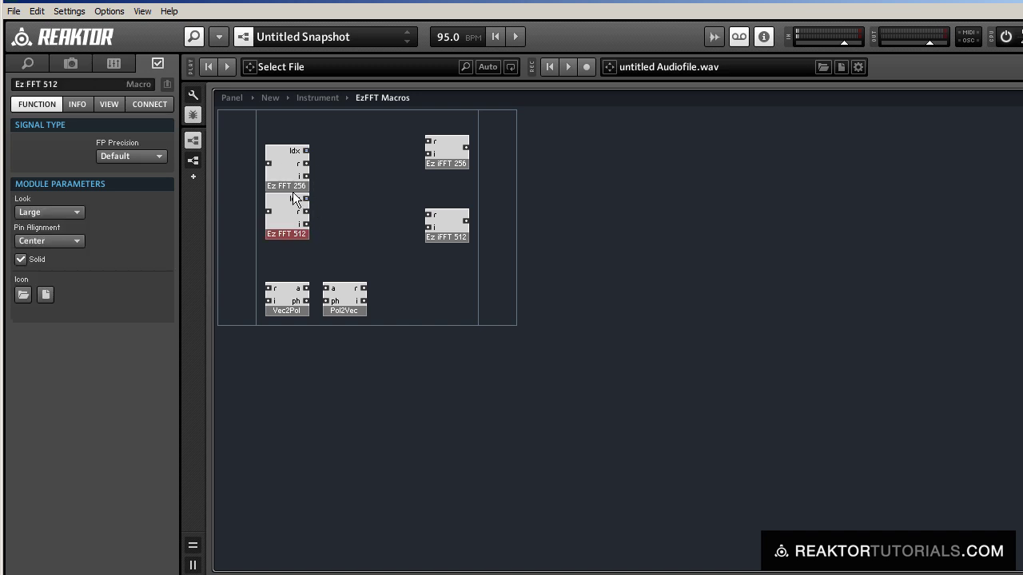
pyautogui.click(353, 247)
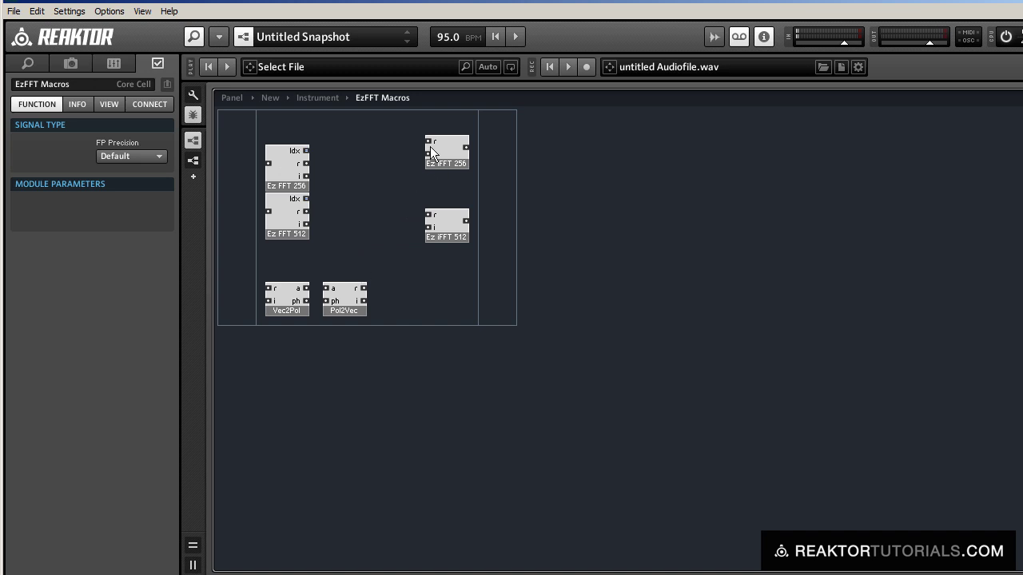
pyautogui.moveTo(452, 159); pyautogui.dragTo(410, 179)
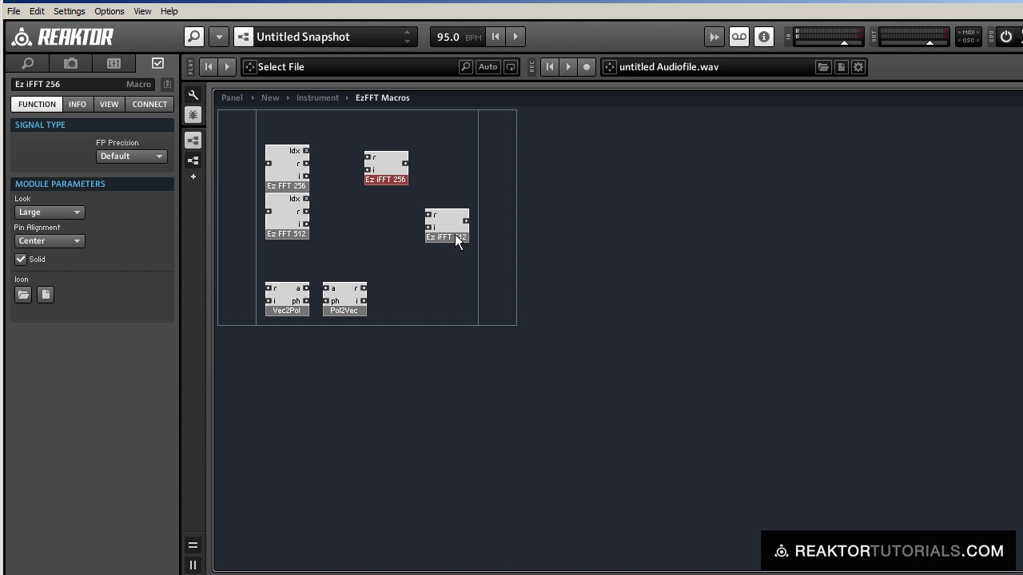
pyautogui.moveTo(455, 234); pyautogui.dragTo(388, 225)
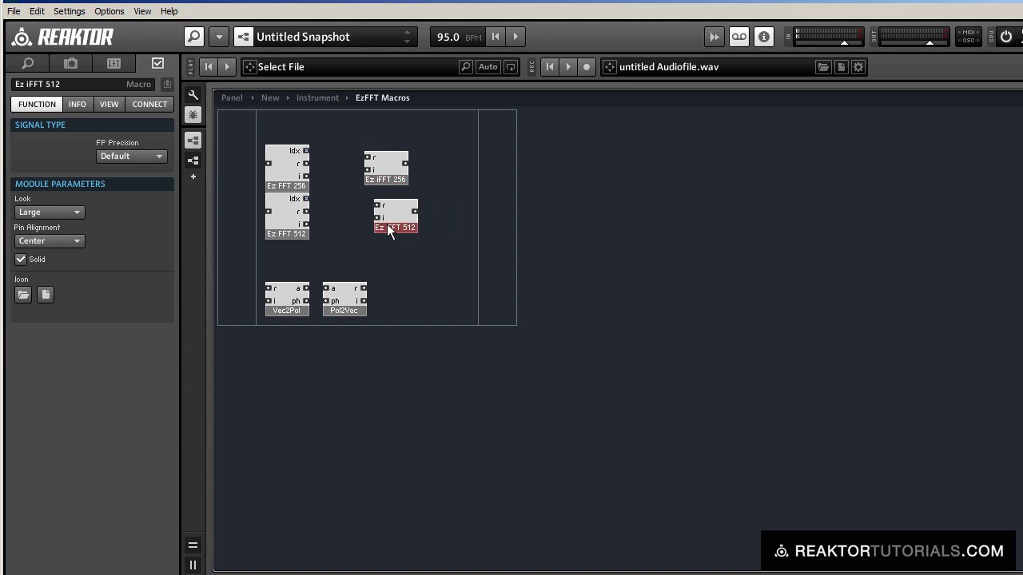
pyautogui.click(333, 235)
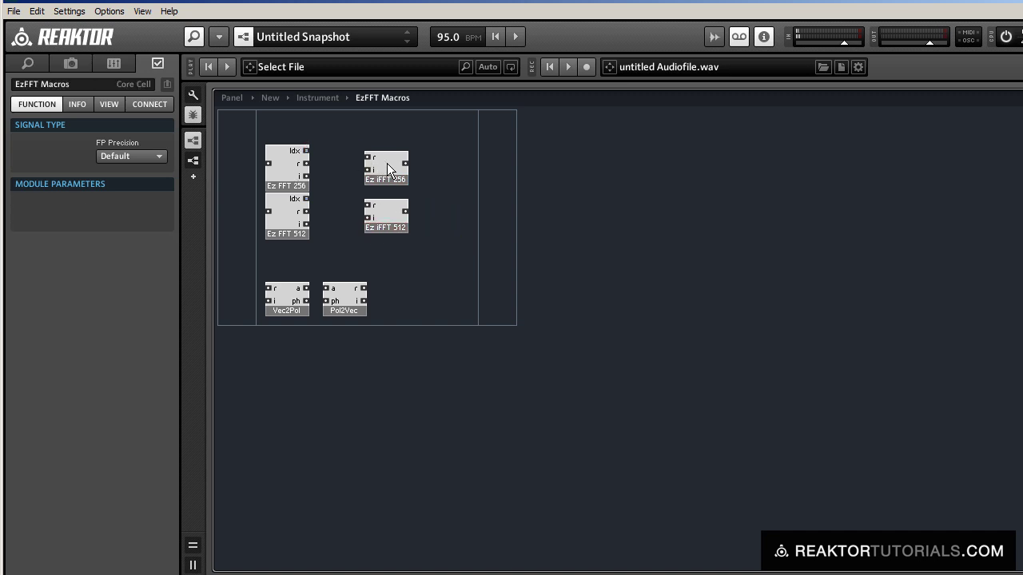
# Add an audio In port and wire it into Ez FFT 256.
pyautogui.click(297, 169)
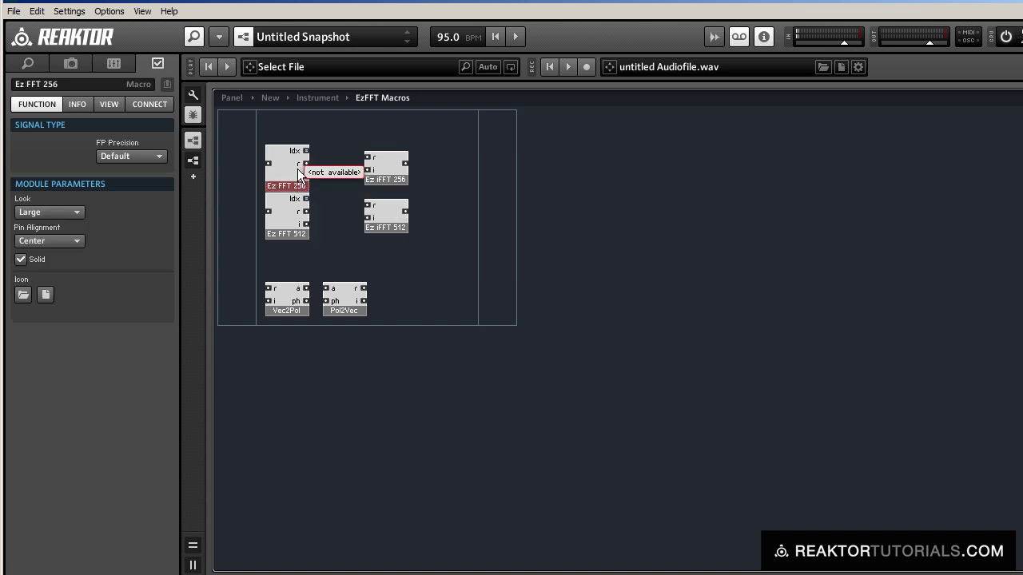
pyautogui.click(324, 209)
pyautogui.doubleClick(324, 209)
pyautogui.write('in')
pyautogui.press('Return')
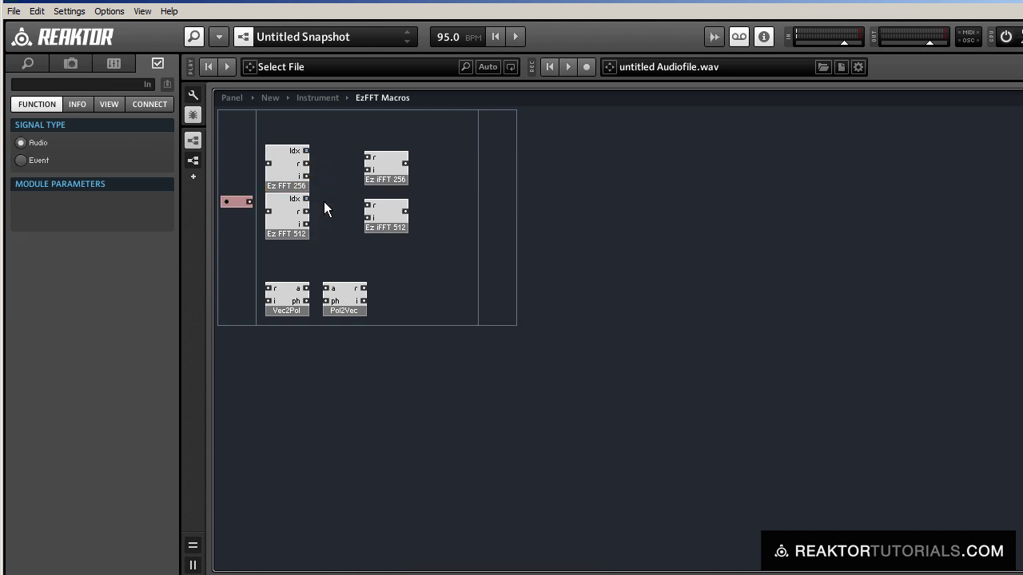
pyautogui.moveTo(267, 163); pyautogui.dragTo(249, 202)
pyautogui.click(357, 226)
# Add an Out port and connect Ez FFT 256's r and i outputs to Ez iFFT 256.
pyautogui.doubleClick(356, 222)
pyautogui.write('ou')
pyautogui.press('Return')
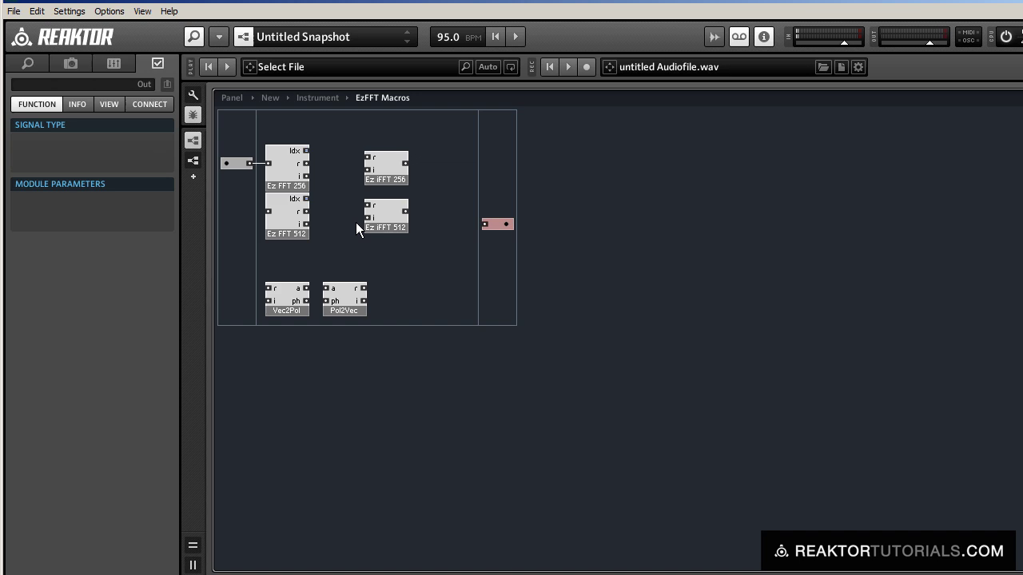
pyautogui.moveTo(306, 163); pyautogui.dragTo(368, 157)
pyautogui.moveTo(307, 176); pyautogui.dragTo(499, 171)
pyautogui.click(461, 205)
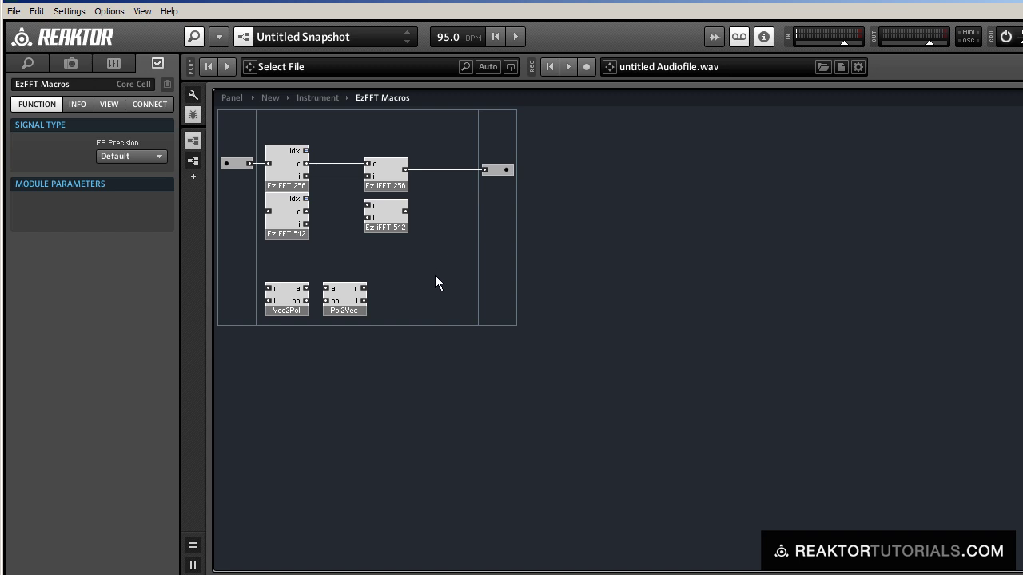
# Place Vec2Pol right after Ez FFT 256 and wire the FFT outputs into it.
pyautogui.click(344, 163)
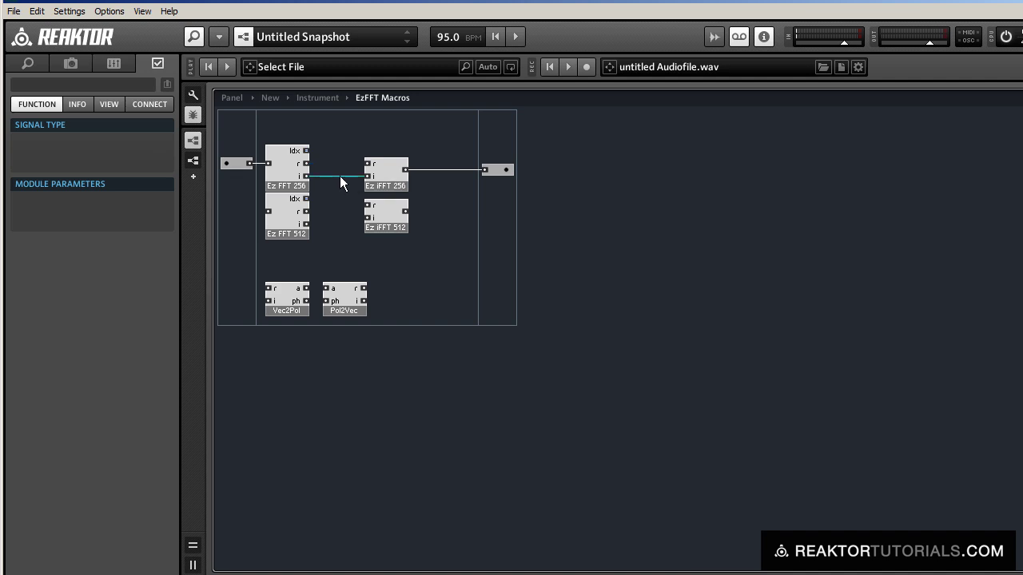
pyautogui.moveTo(341, 151); pyautogui.dragTo(435, 216)
pyautogui.click(351, 258)
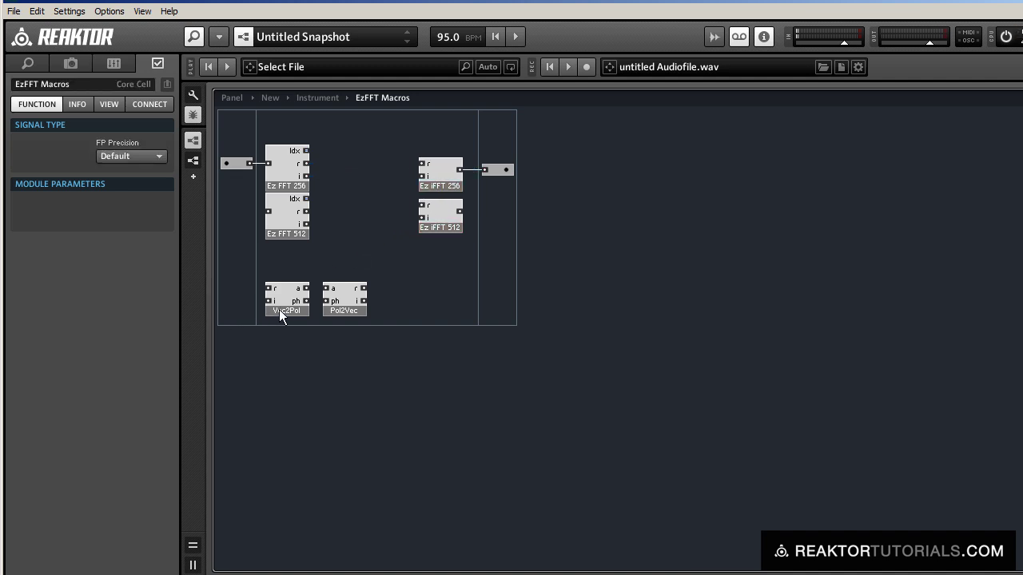
pyautogui.moveTo(279, 312); pyautogui.dragTo(336, 225)
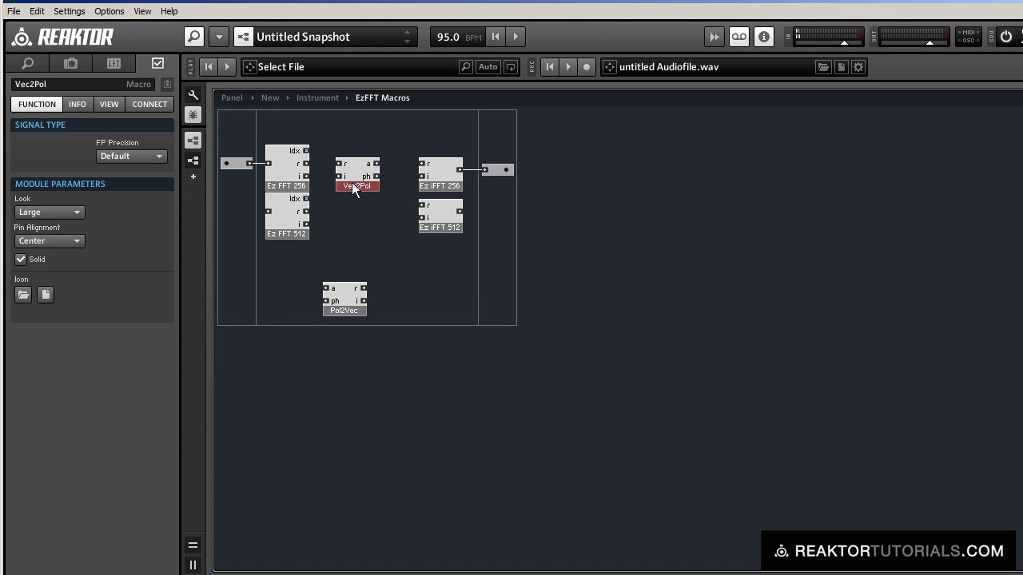
pyautogui.moveTo(398, 149); pyautogui.dragTo(517, 228)
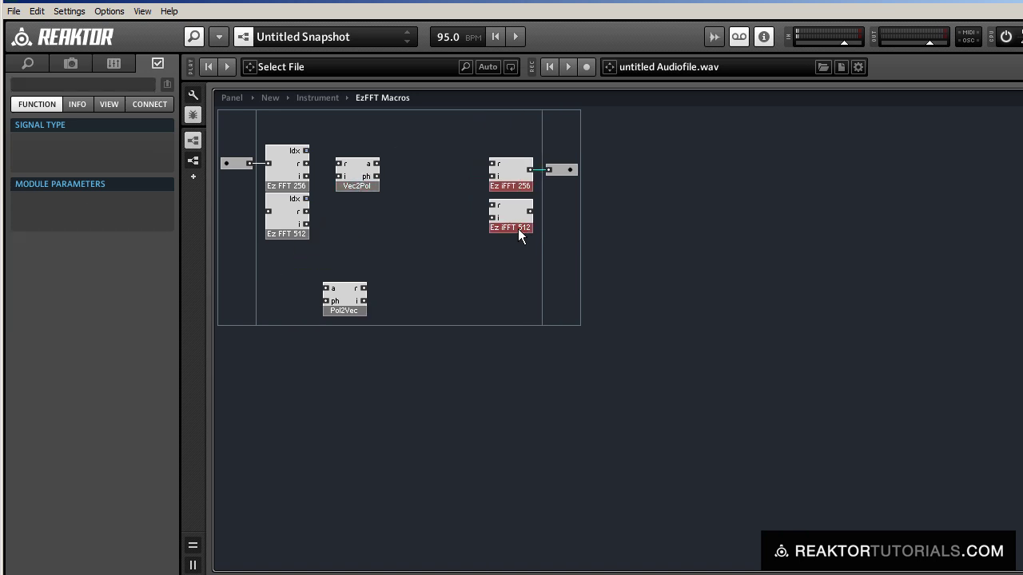
pyautogui.click(420, 249)
pyautogui.click(303, 170)
pyautogui.moveTo(302, 169)
pyautogui.mouseDown()
pyautogui.moveTo(339, 173)
pyautogui.moveTo(306, 176)
pyautogui.mouseUp()
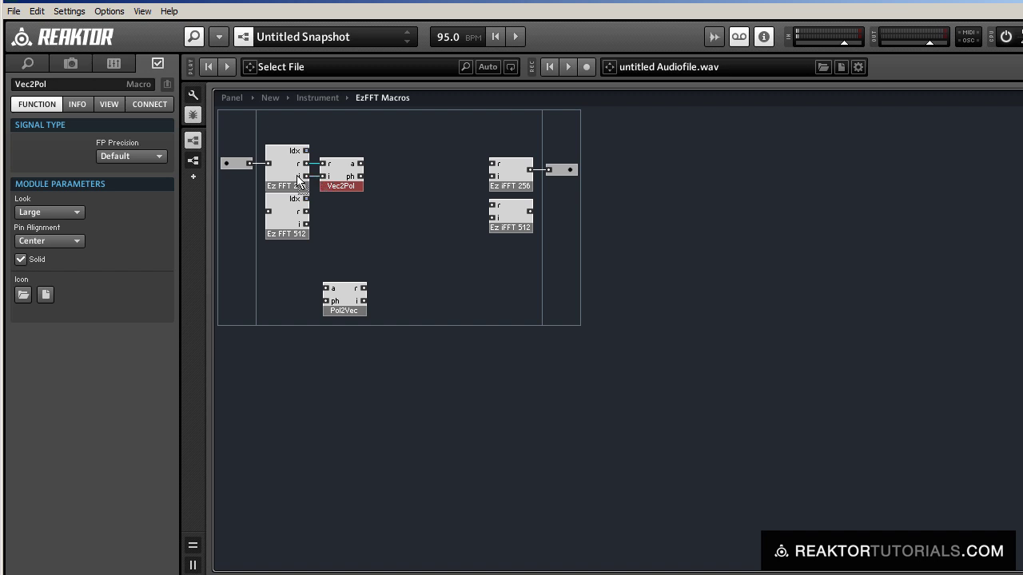
pyautogui.click(352, 238)
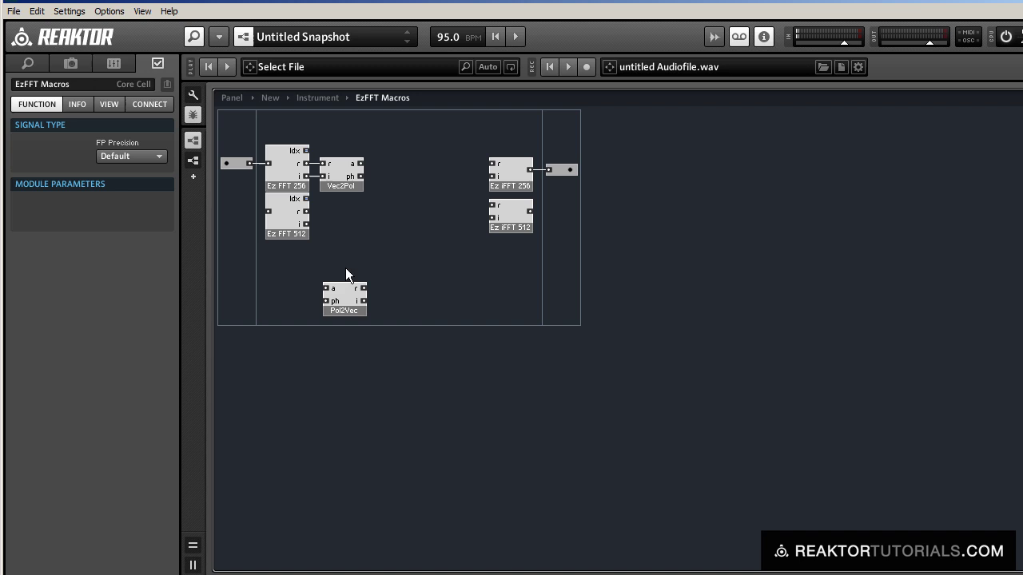
# Place Pol2Vec beside Ez iFFT 256 and delete the Ez FFT 512 and Ez iFFT 512 macros.
pyautogui.moveTo(354, 313); pyautogui.dragTo(460, 204)
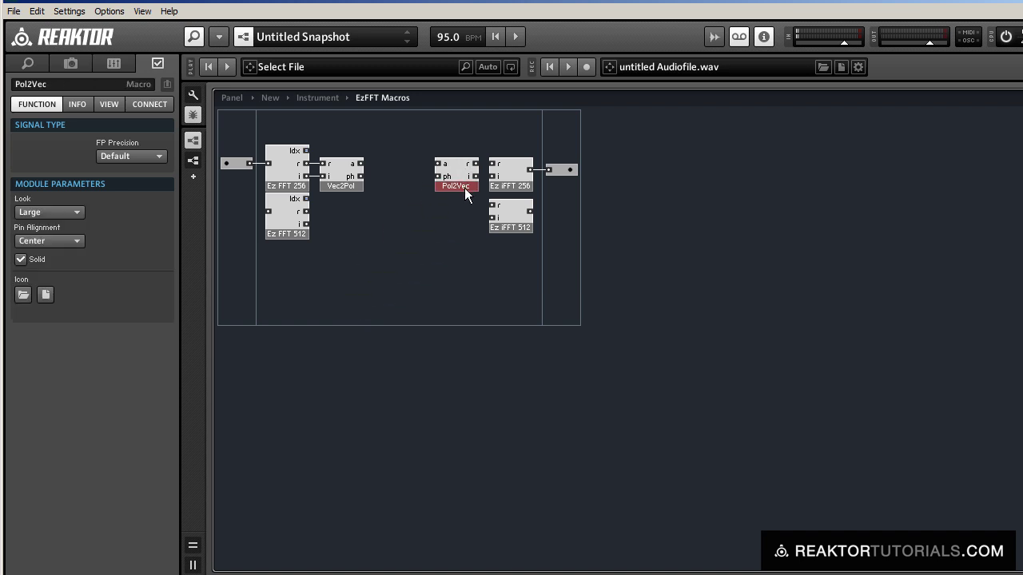
pyautogui.moveTo(471, 168); pyautogui.dragTo(493, 176)
pyautogui.click(454, 213)
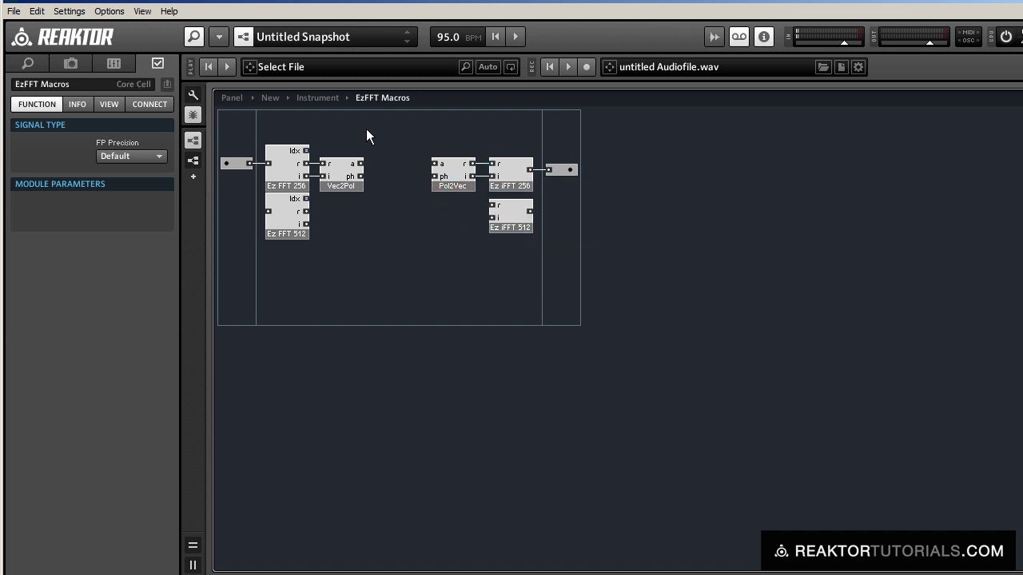
pyautogui.moveTo(366, 129); pyautogui.dragTo(430, 205)
pyautogui.moveTo(534, 266); pyautogui.dragTo(258, 218)
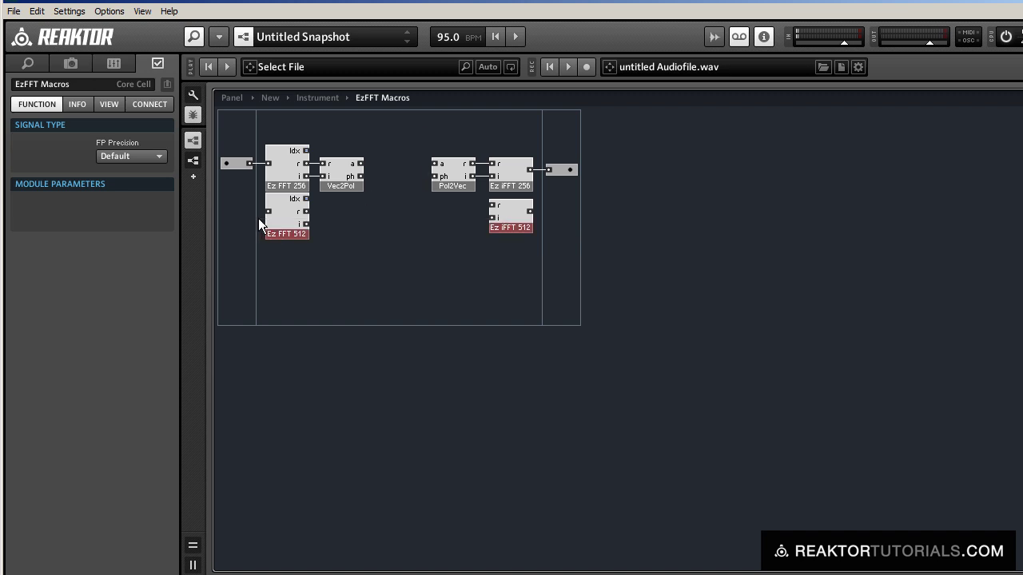
pyautogui.press('Delete')
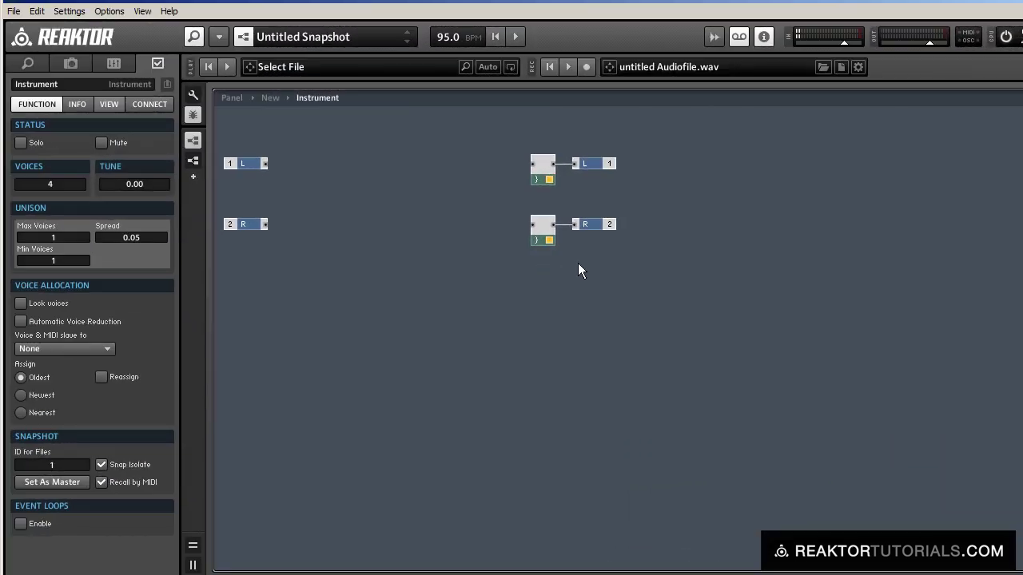
# Insert a second EzFFT Macros cell via 'ezfft' and open its interior.
pyautogui.doubleClick(578, 263)
pyautogui.write('ezff')
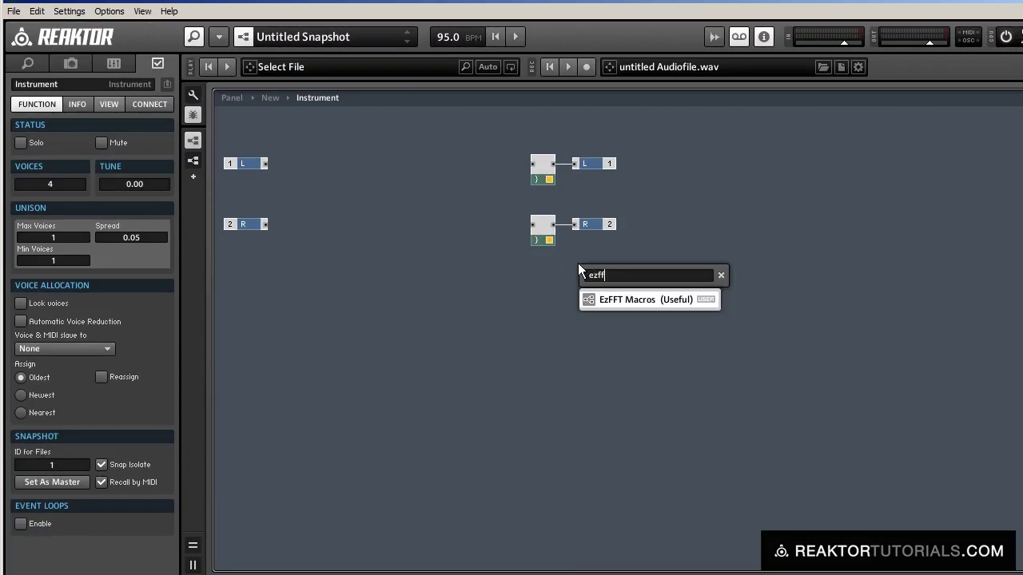
pyautogui.write('t')
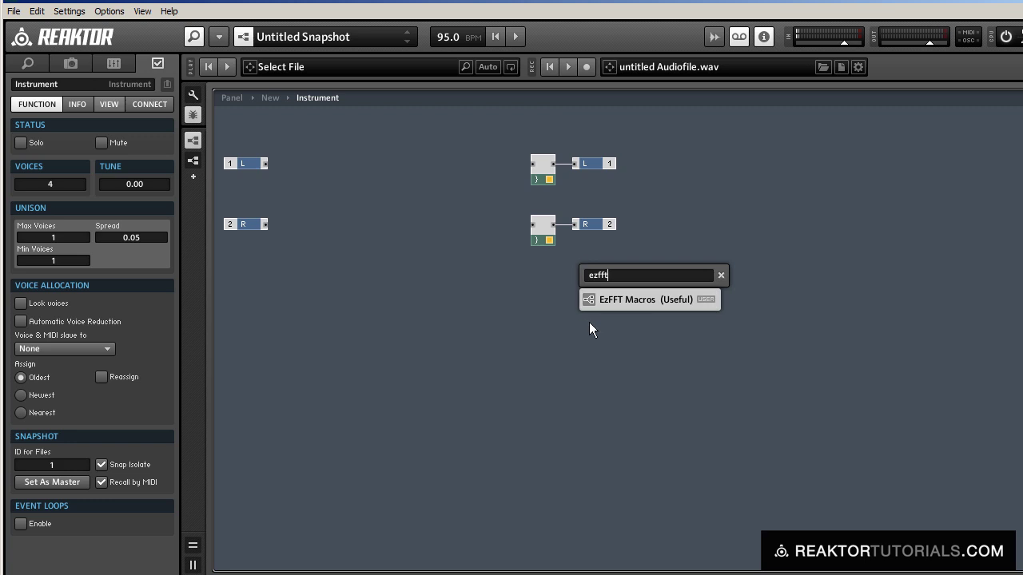
pyautogui.press('Return')
pyautogui.moveTo(624, 282); pyautogui.dragTo(409, 262)
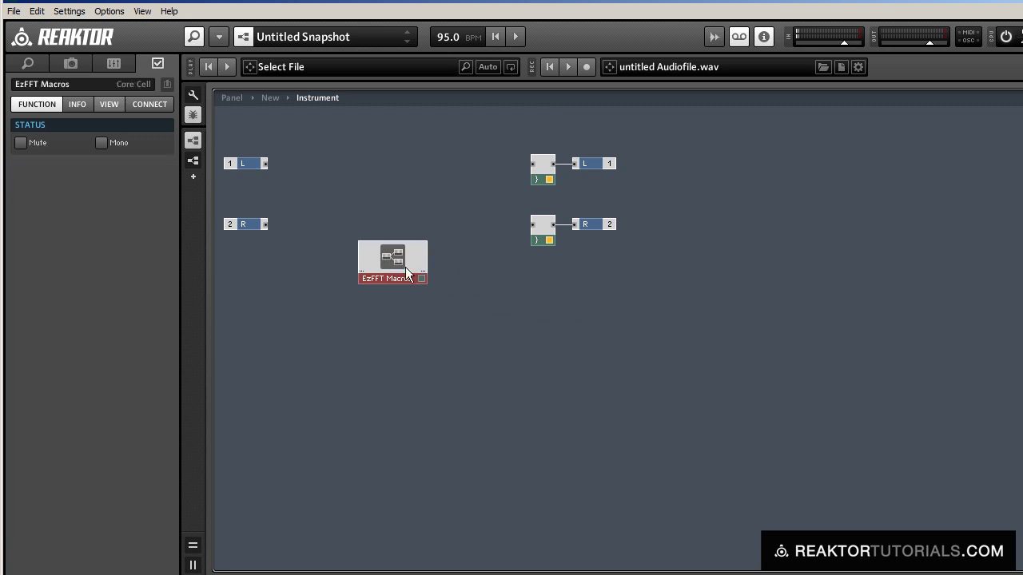
pyautogui.click(395, 327)
pyautogui.doubleClick(405, 257)
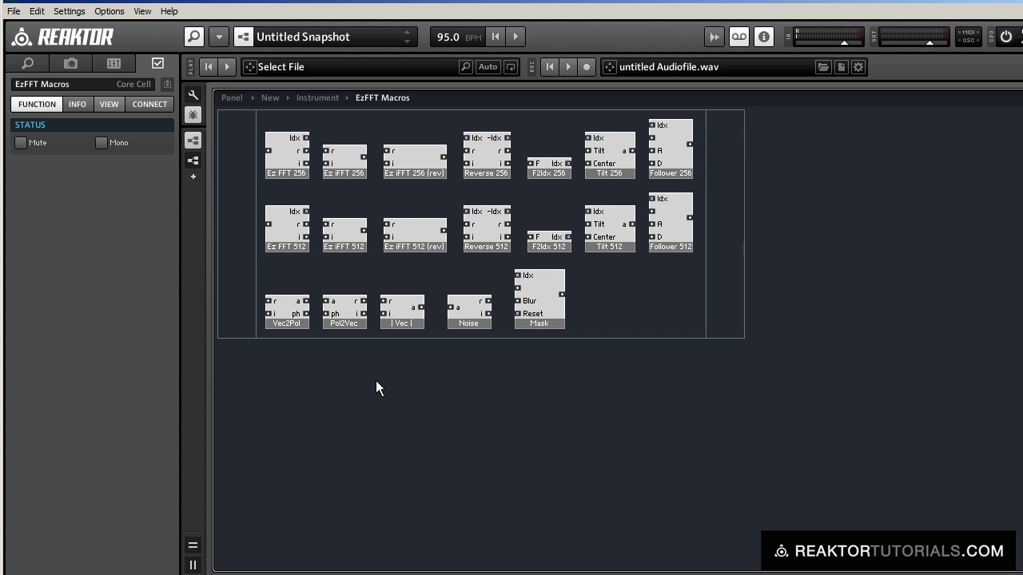
# Delete the fifteen unneeded modules and compact the remaining four to the top-left.
pyautogui.moveTo(252, 207); pyautogui.dragTo(344, 496)
pyautogui.moveTo(885, 347); pyautogui.dragTo(177, 58)
pyautogui.press('Delete')
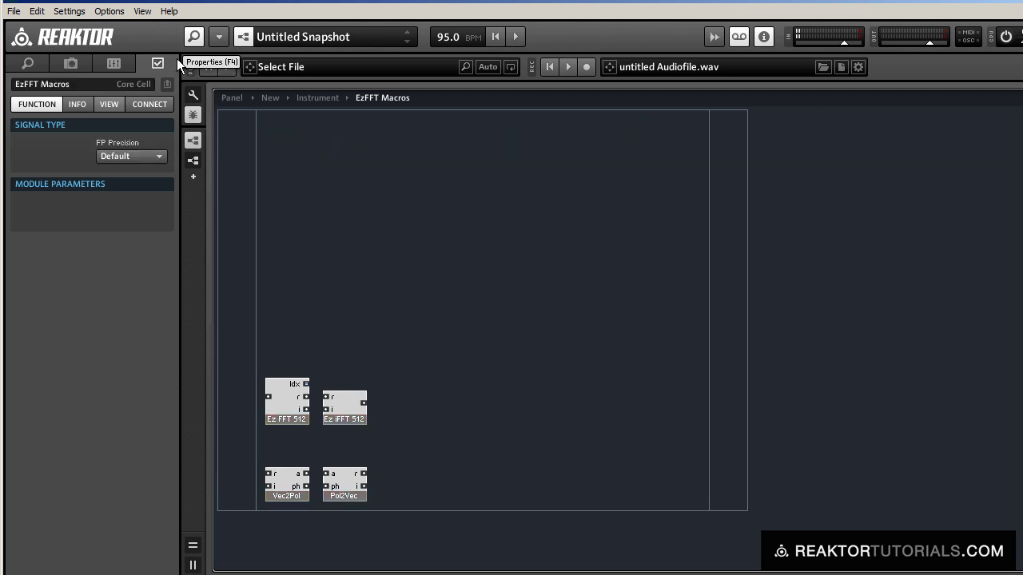
pyautogui.rightClick(402, 147)
pyautogui.click(454, 342)
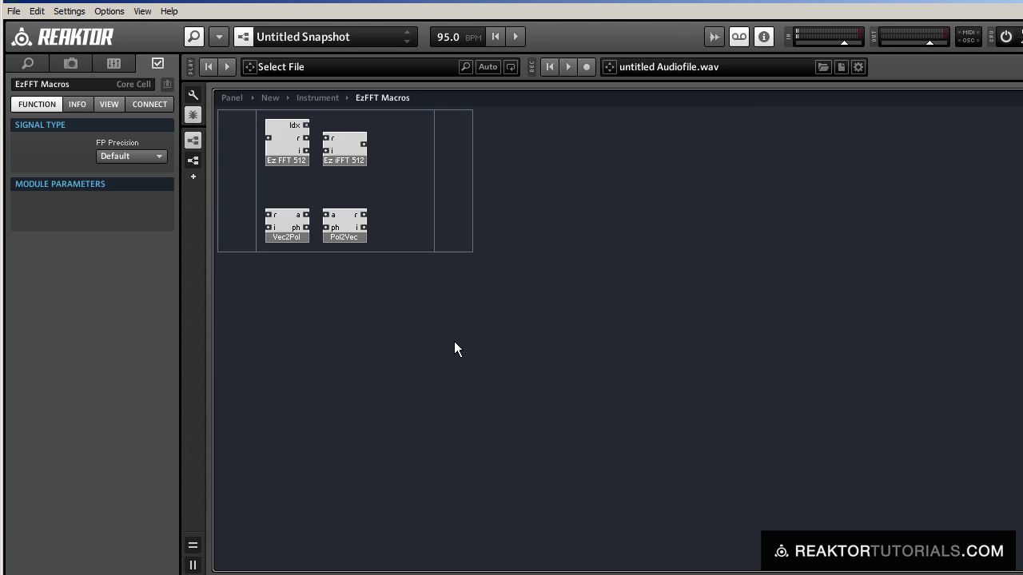
# Add an audio In port wired into Ez FFT 512 and spread out Vec2Pol, Pol2Vec and Ez iFFT 512.
pyautogui.doubleClick(385, 260)
pyautogui.write('in')
pyautogui.press('Return')
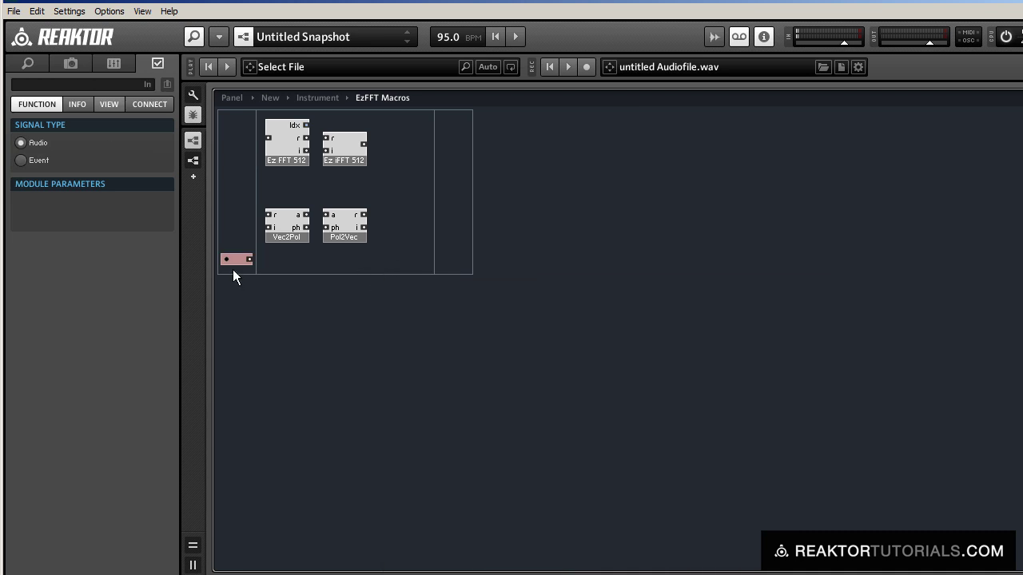
pyautogui.moveTo(240, 163); pyautogui.dragTo(268, 137)
pyautogui.moveTo(389, 263); pyautogui.dragTo(367, 273)
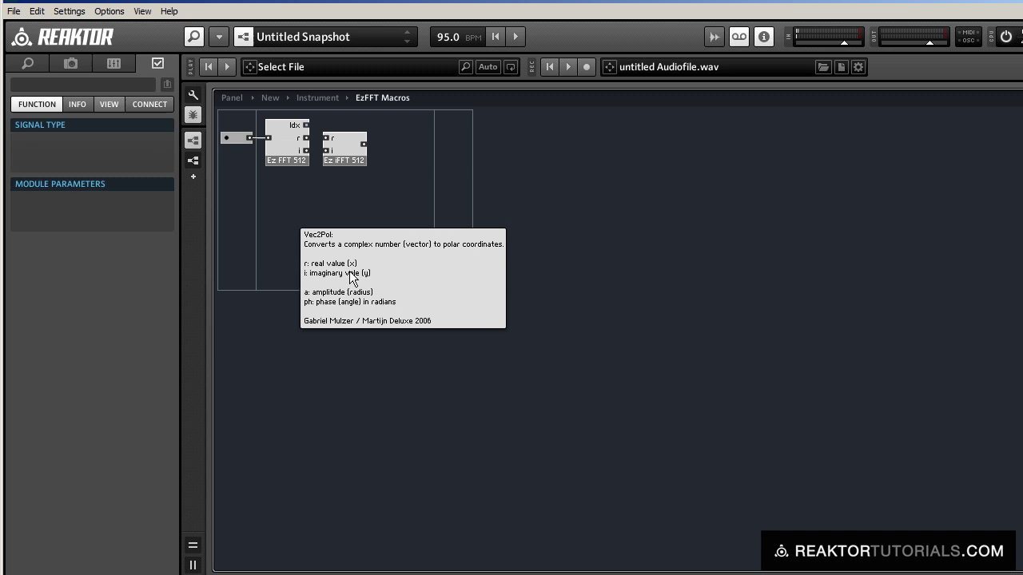
pyautogui.moveTo(351, 164); pyautogui.dragTo(499, 177)
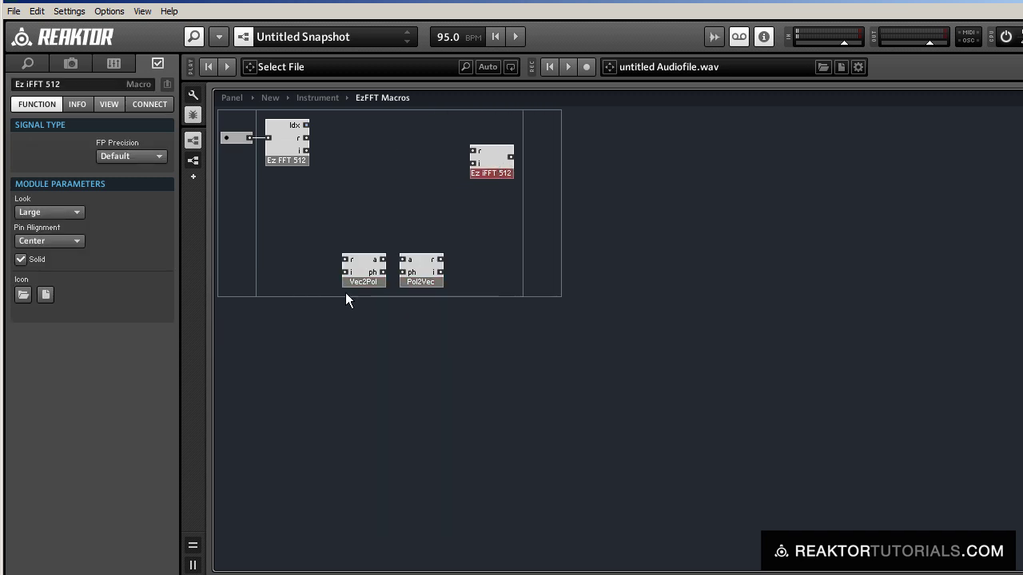
# Move Vec2Pol beside Ez FFT 512, then duplicate the input, FFT and Vec2Pol chain below.
pyautogui.click(345, 293)
pyautogui.moveTo(362, 284); pyautogui.dragTo(323, 150)
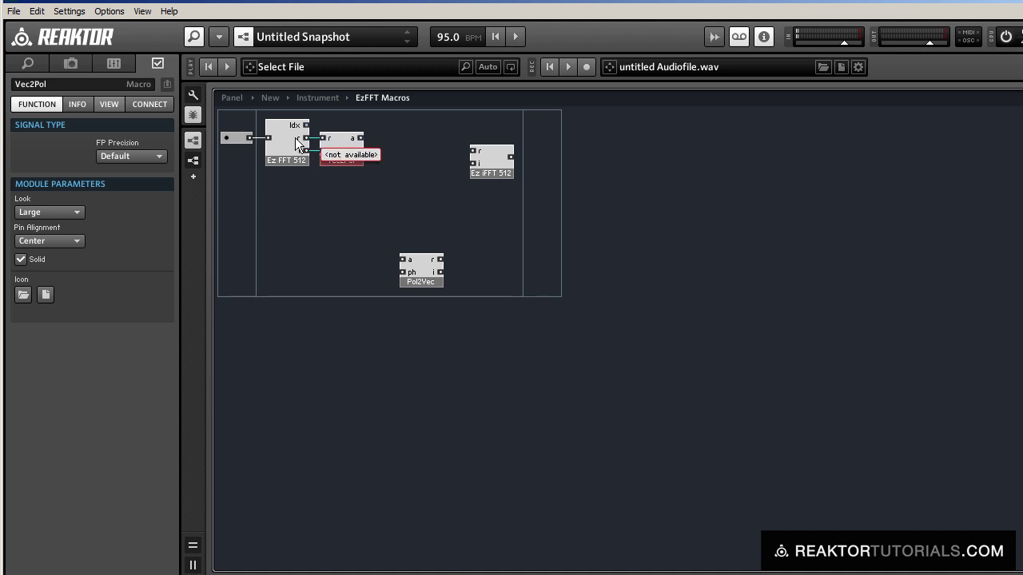
pyautogui.click(347, 212)
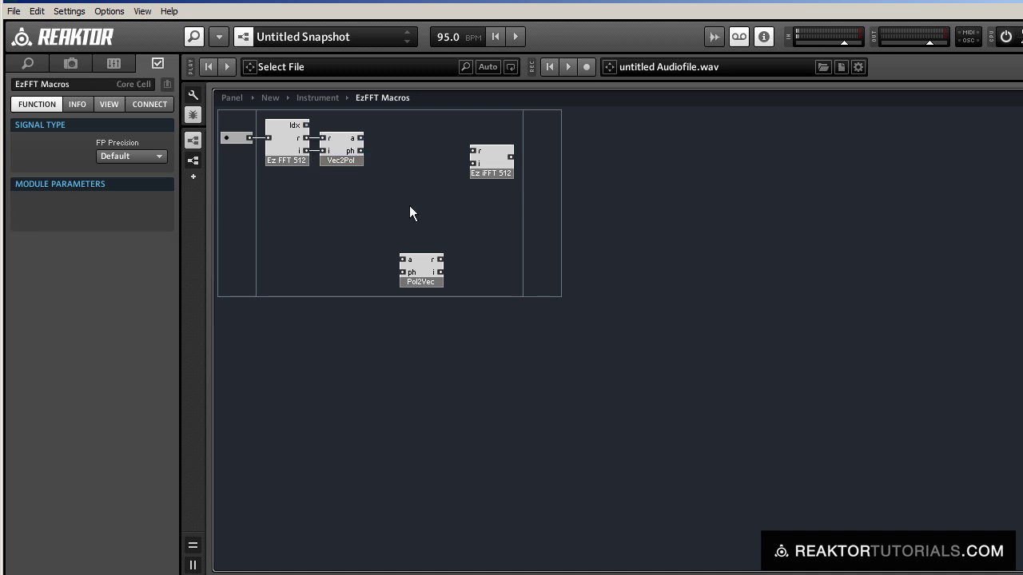
pyautogui.moveTo(415, 211); pyautogui.dragTo(211, 110)
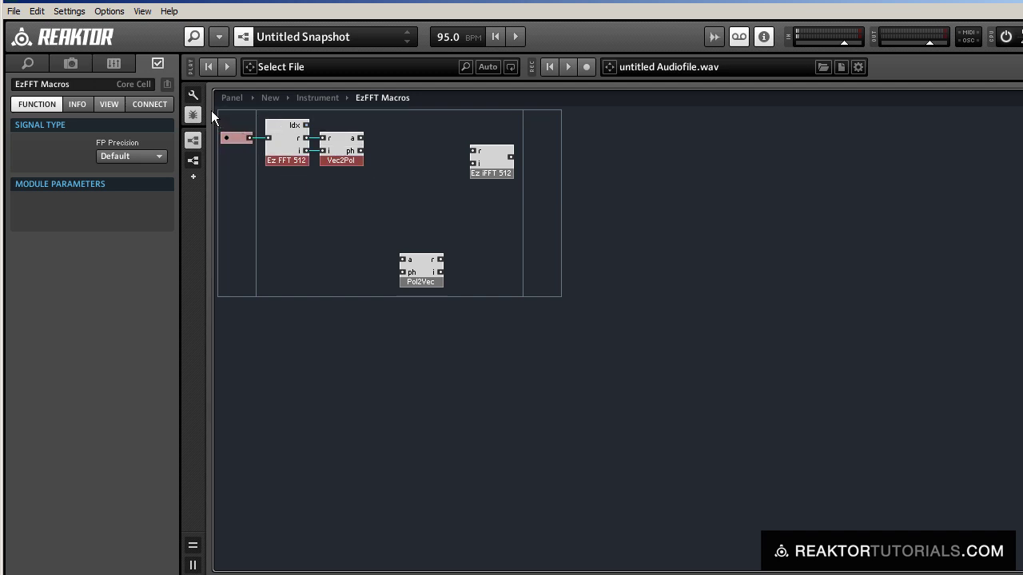
pyautogui.moveTo(278, 166); pyautogui.dragTo(286, 207)
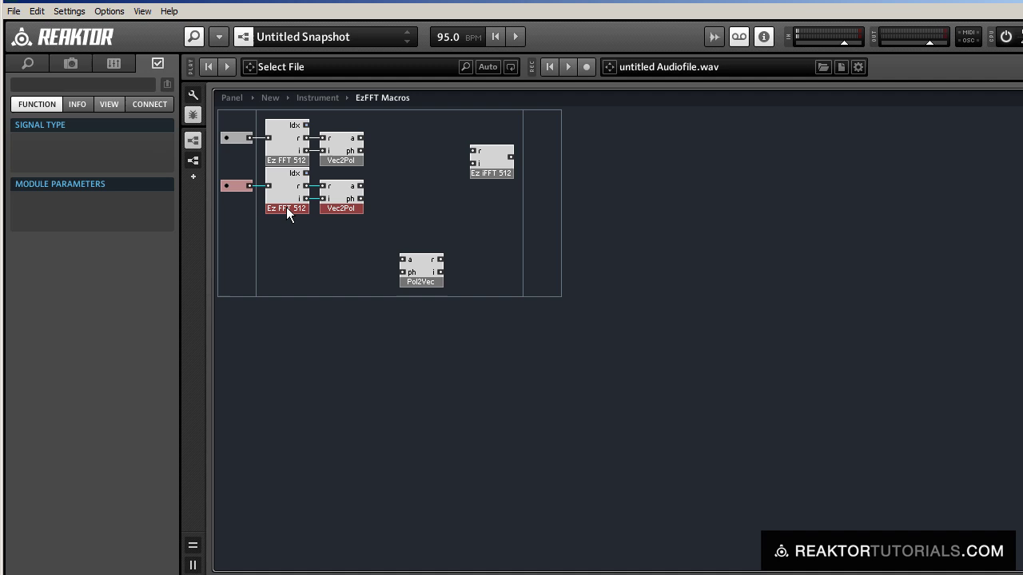
pyautogui.click(305, 224)
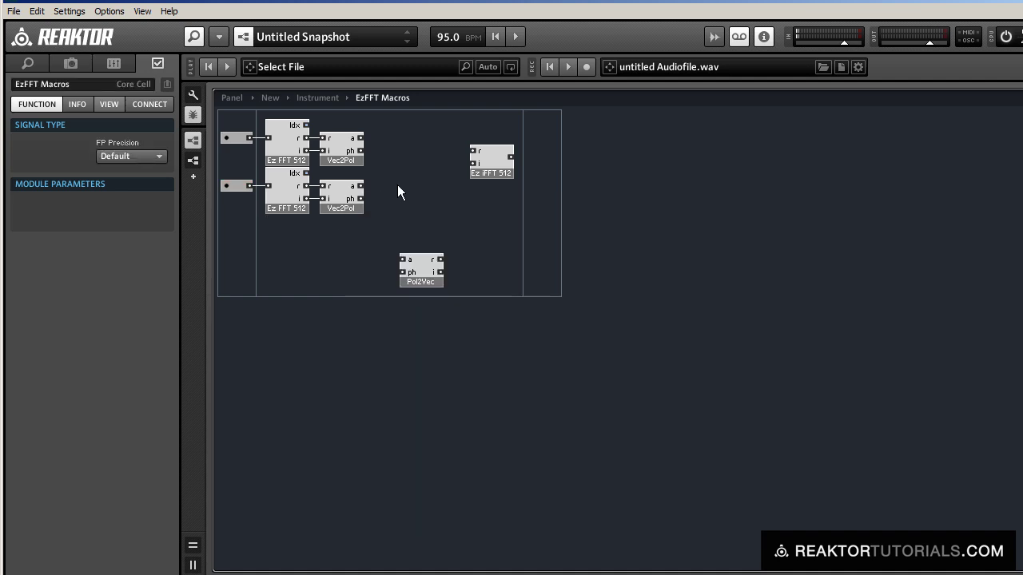
# Multiply both Vec2Pol amplitudes into Pol2Vec's a, feed phase to ph, and align Ez iFFT 512.
pyautogui.rightClick(398, 187)
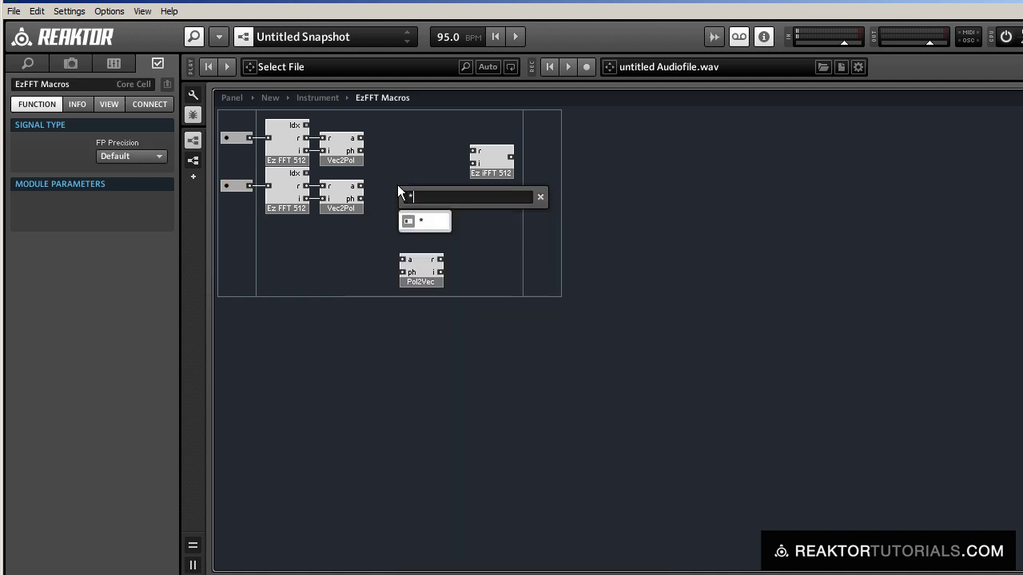
pyautogui.click(422, 220)
pyautogui.moveTo(360, 139); pyautogui.dragTo(398, 187)
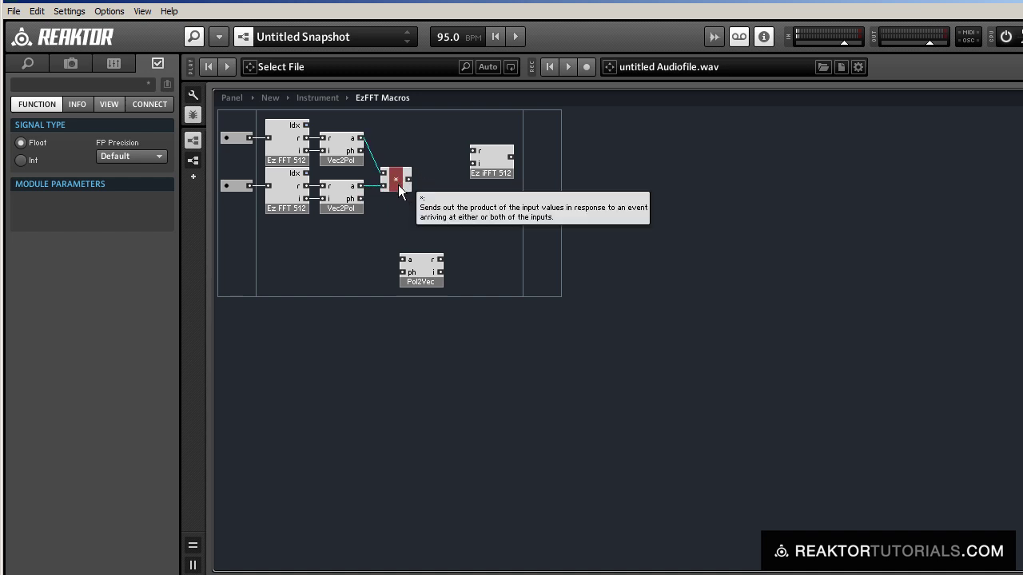
pyautogui.moveTo(422, 283); pyautogui.dragTo(444, 238)
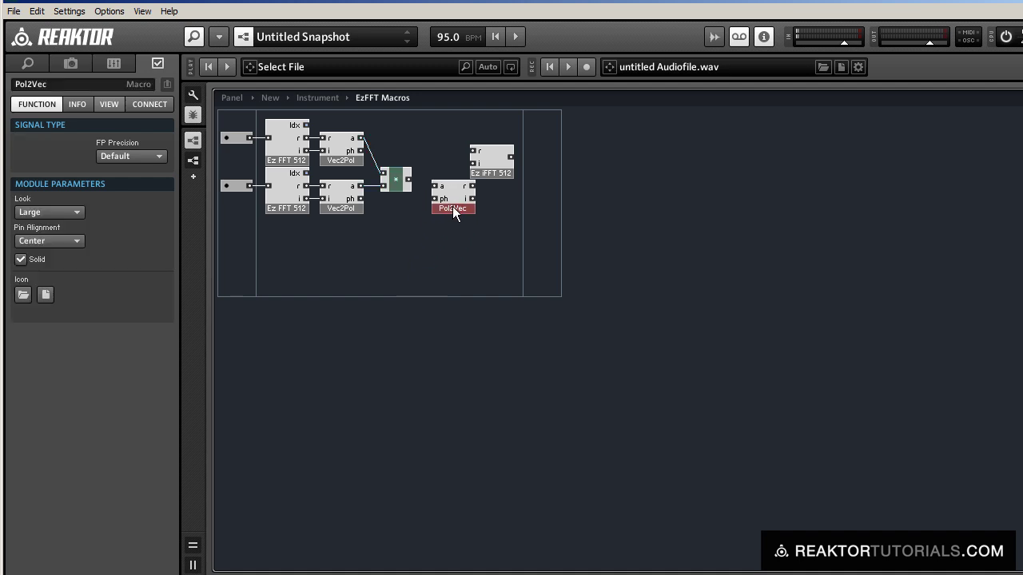
pyautogui.moveTo(410, 181); pyautogui.dragTo(456, 214)
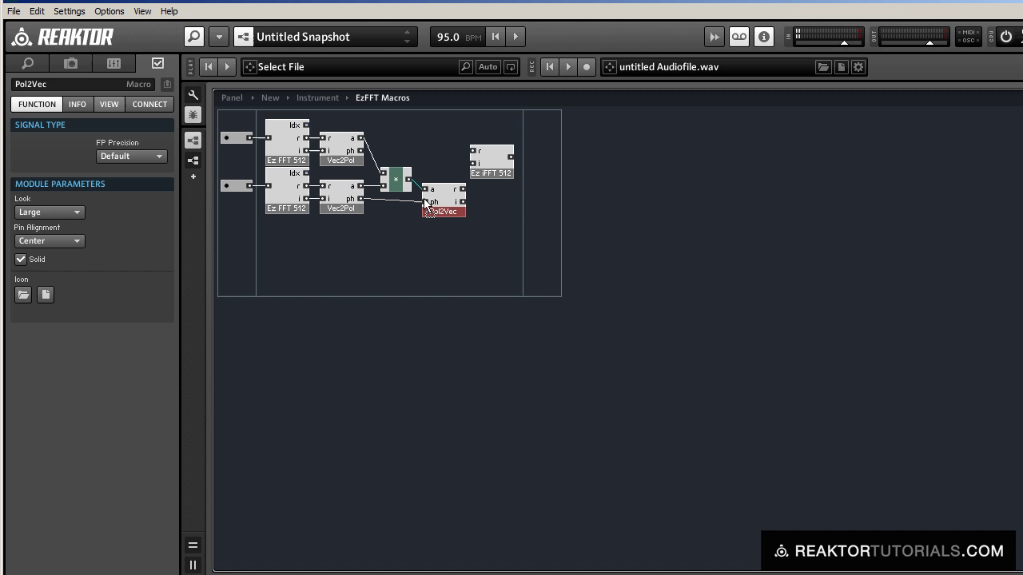
pyautogui.moveTo(425, 201); pyautogui.dragTo(446, 207)
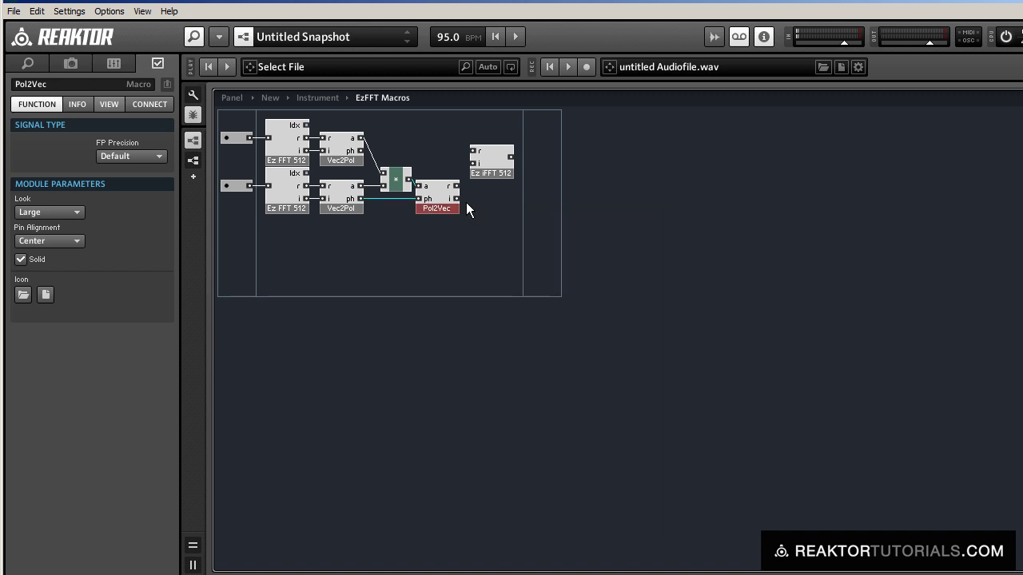
pyautogui.moveTo(489, 169); pyautogui.dragTo(456, 199)
pyautogui.click(452, 213)
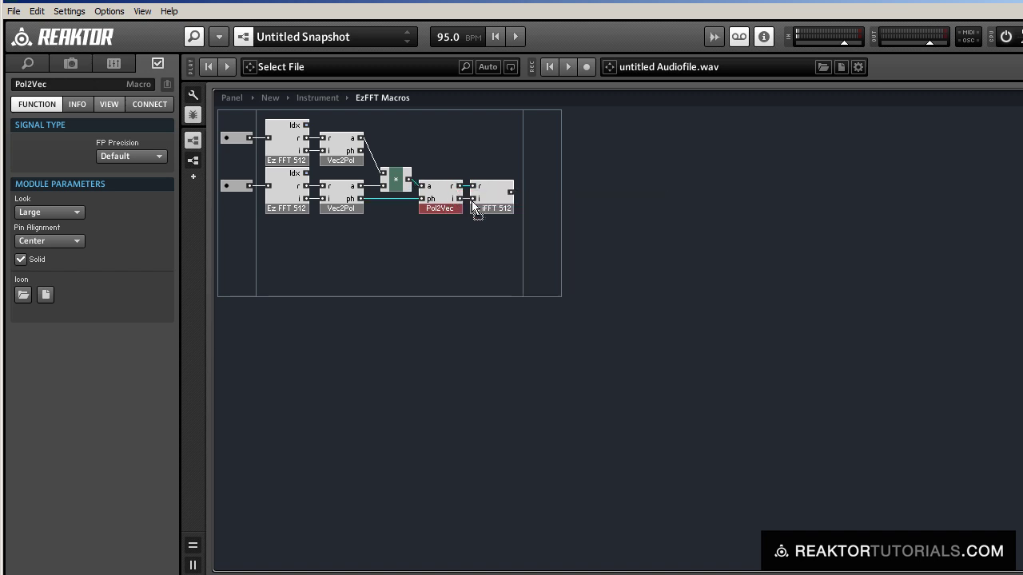
pyautogui.rightClick(538, 196)
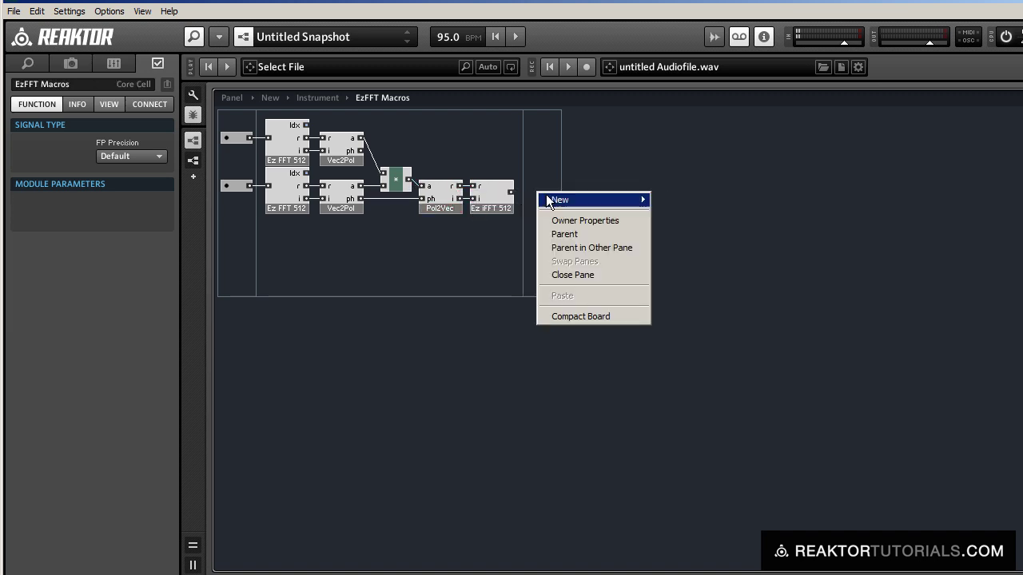
# Add an Out port fed by Ez iFFT 512's output.
pyautogui.click(671, 200)
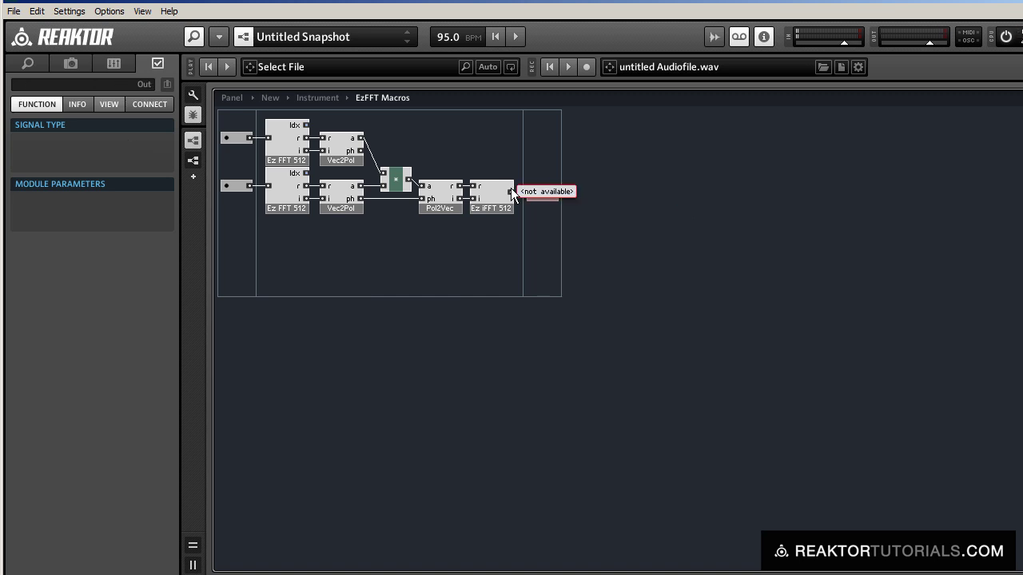
pyautogui.moveTo(511, 192); pyautogui.dragTo(550, 196)
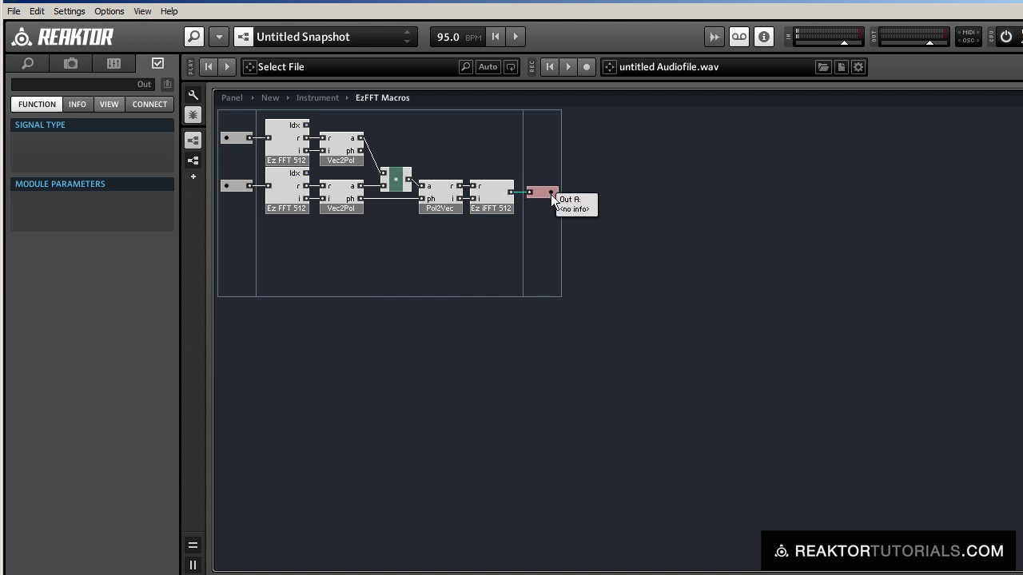
pyautogui.click(273, 219)
# Name the inputs Sp and Ptch, then go up to the Instrument and reposition EzFFT Macros.
pyautogui.click(224, 140)
pyautogui.click(121, 85)
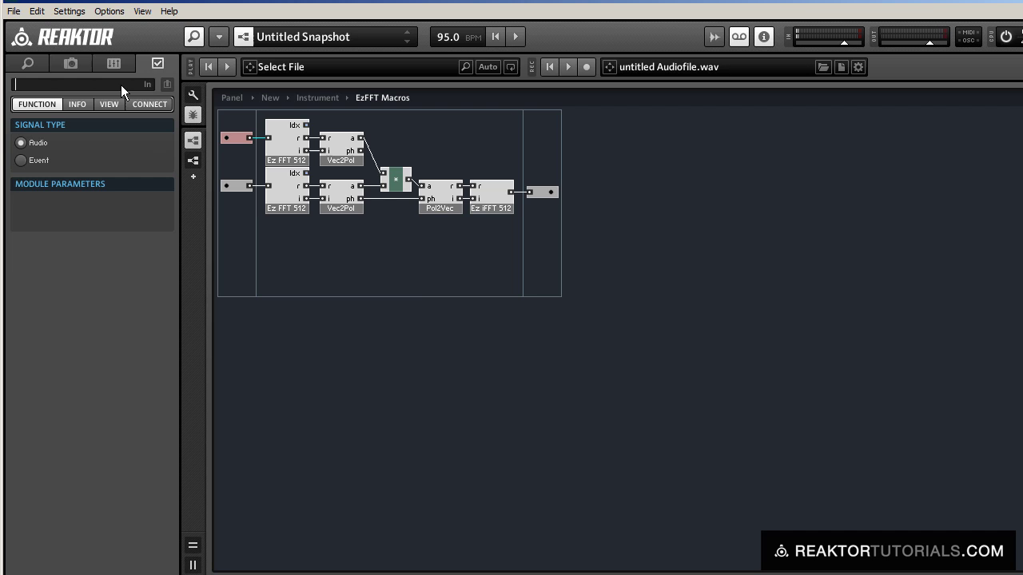
pyautogui.write('Sp')
pyautogui.press('Return')
pyautogui.click(236, 185)
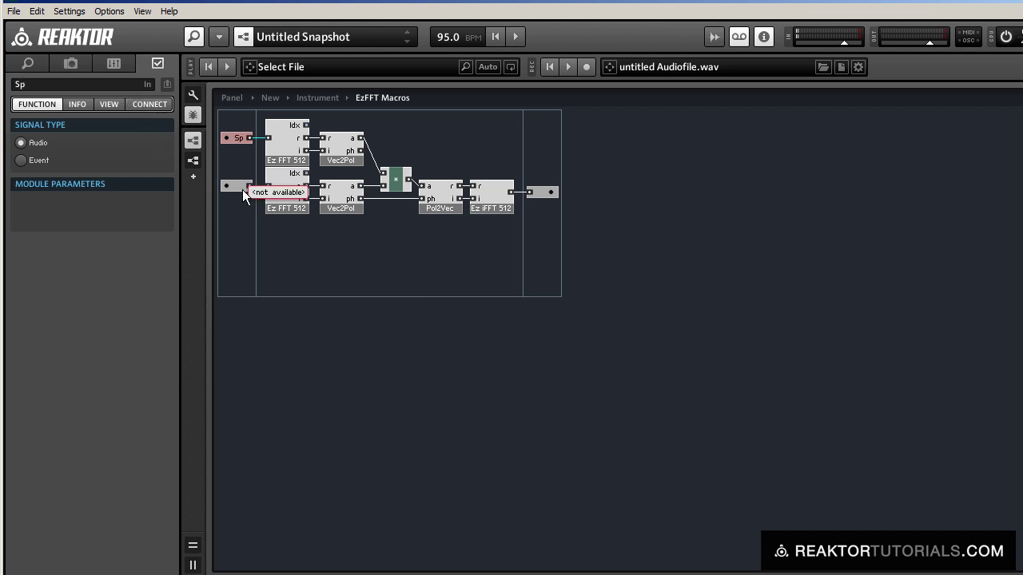
pyautogui.click(35, 88)
pyautogui.write('Ptch')
pyautogui.press('Return')
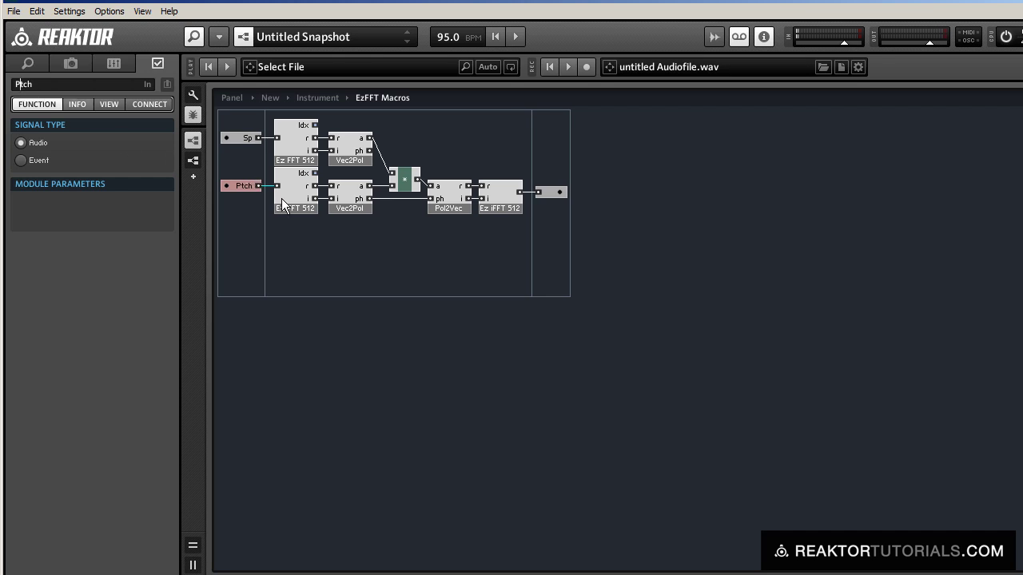
pyautogui.doubleClick(393, 295)
pyautogui.moveTo(388, 284); pyautogui.dragTo(470, 331)
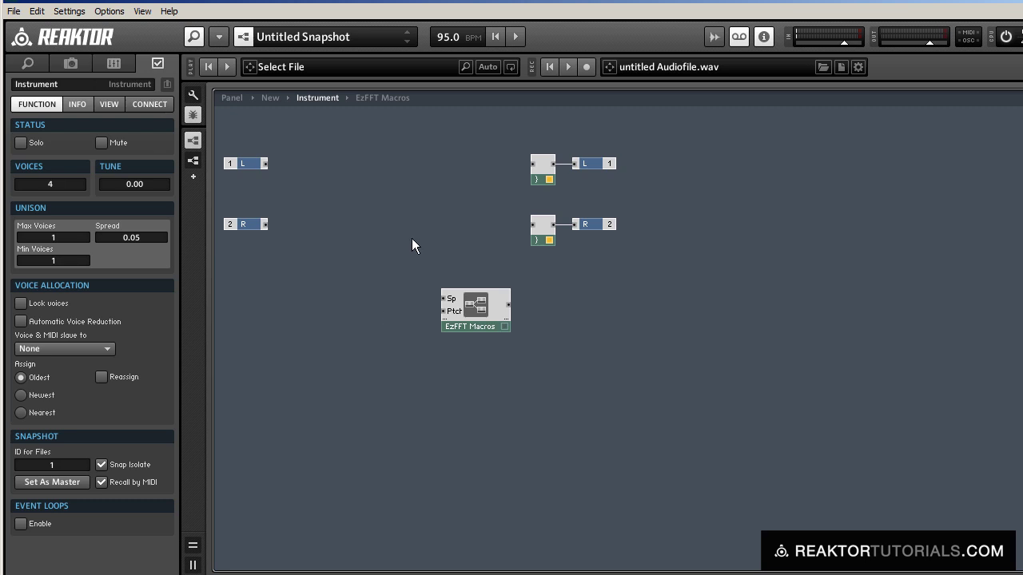
# Delete the two modules beside the outputs and switch EzFFT Macros to mono.
pyautogui.moveTo(477, 136); pyautogui.dragTo(533, 262)
pyautogui.press('Delete')
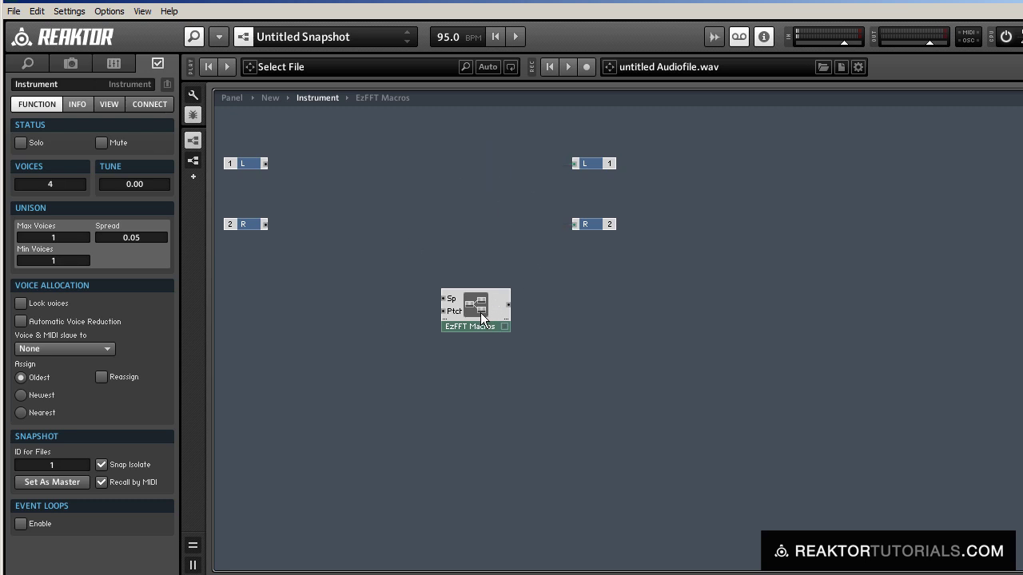
pyautogui.moveTo(479, 312); pyautogui.dragTo(511, 227)
pyautogui.rightClick(482, 220)
pyautogui.click(506, 228)
pyautogui.click(393, 254)
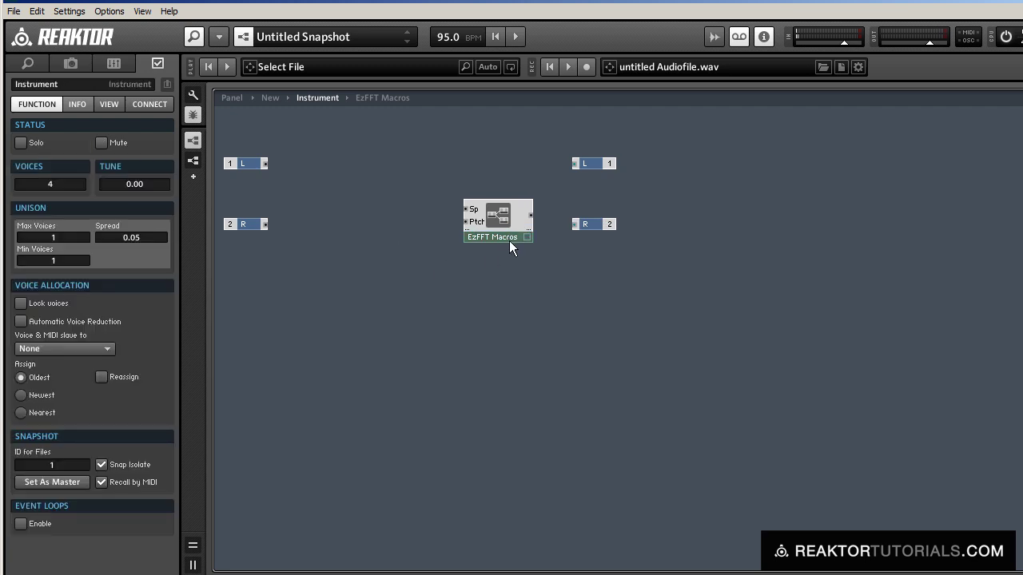
pyautogui.moveTo(509, 241); pyautogui.dragTo(531, 294)
pyautogui.click(518, 345)
# Insert a Sampler module to the left of EzFFT Macros.
pyautogui.doubleClick(519, 339)
pyautogui.write('sampler')
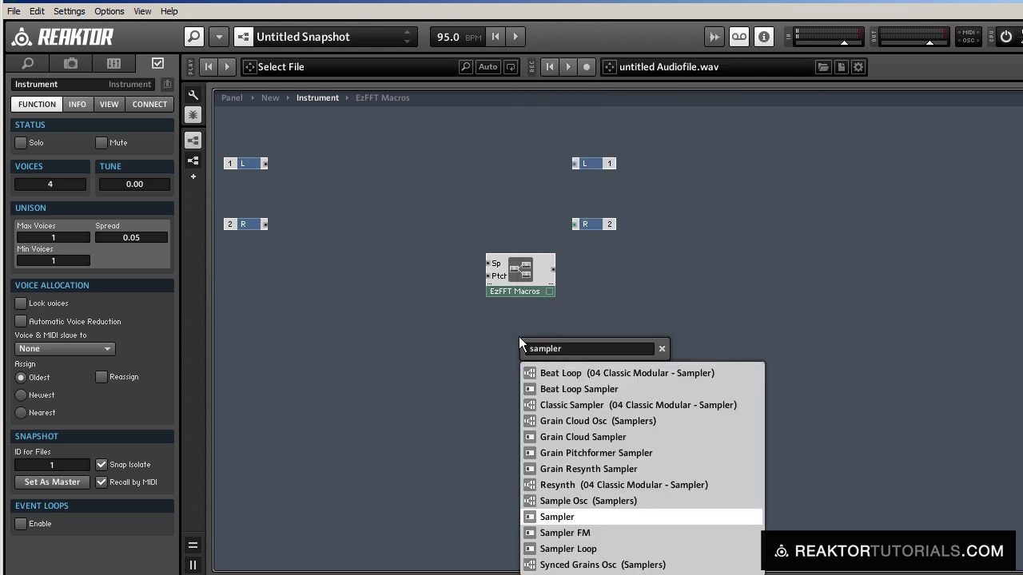
pyautogui.press('Return')
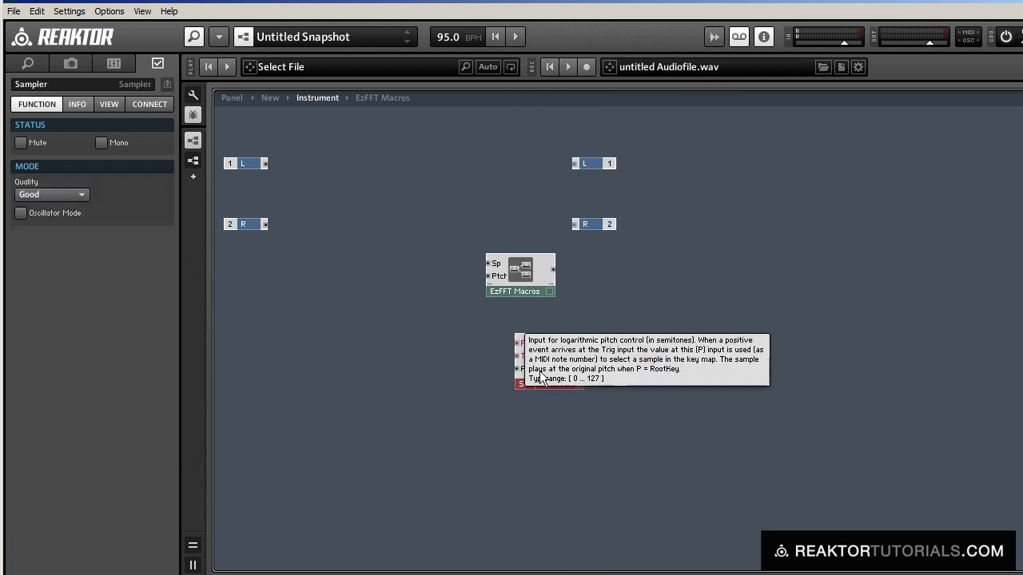
pyautogui.moveTo(540, 369); pyautogui.dragTo(403, 274)
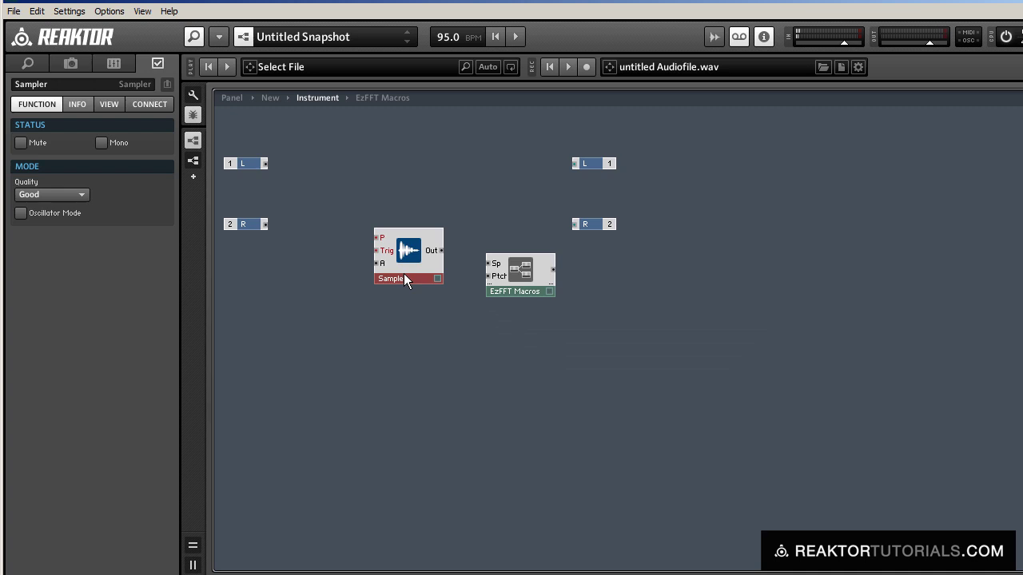
# Load countdown.wav into the Sampler's sample map.
pyautogui.click(713, 36)
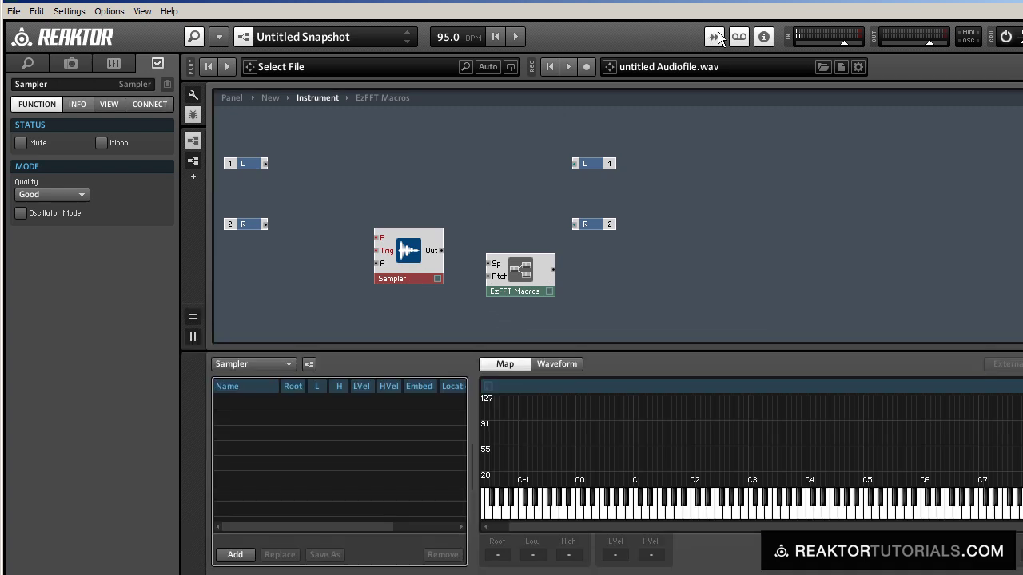
pyautogui.rightClick(248, 408)
pyautogui.click(269, 420)
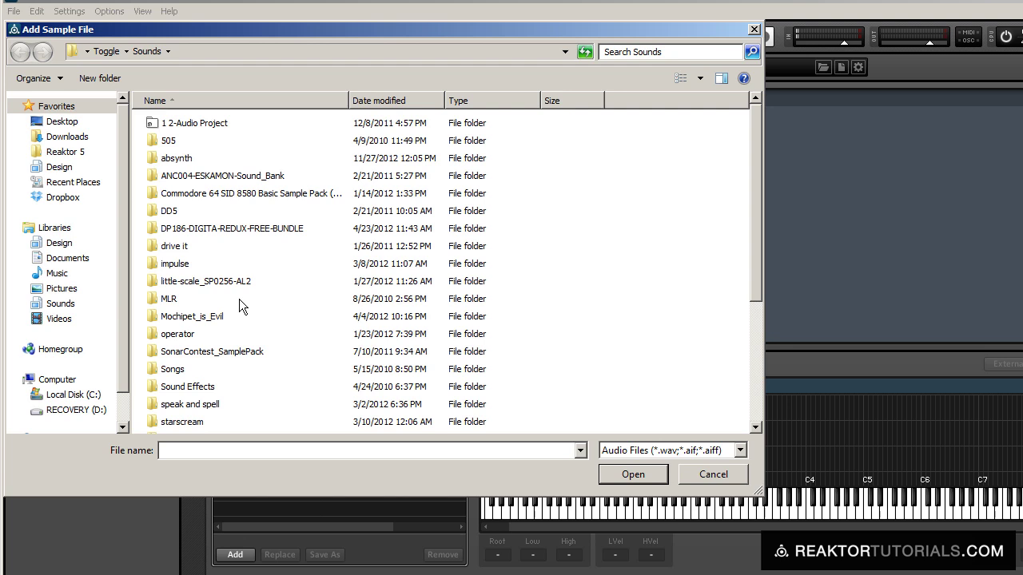
pyautogui.scroll(-4, 239, 299)
pyautogui.doubleClick(220, 373)
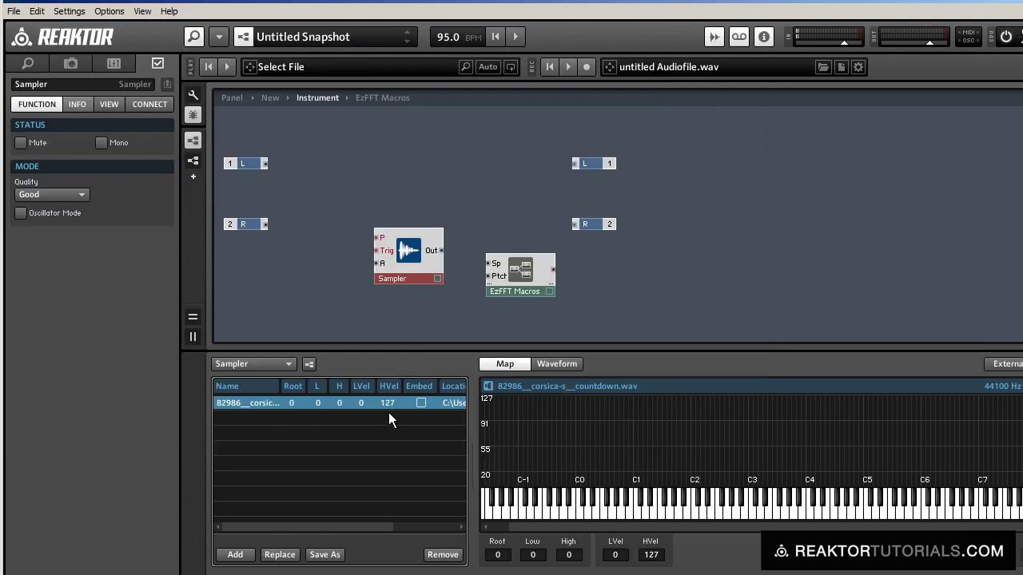
# Insert a Gate MIDI In module left of the Sampler and move the L and R outputs far right.
pyautogui.click(304, 266)
pyautogui.doubleClick(304, 266)
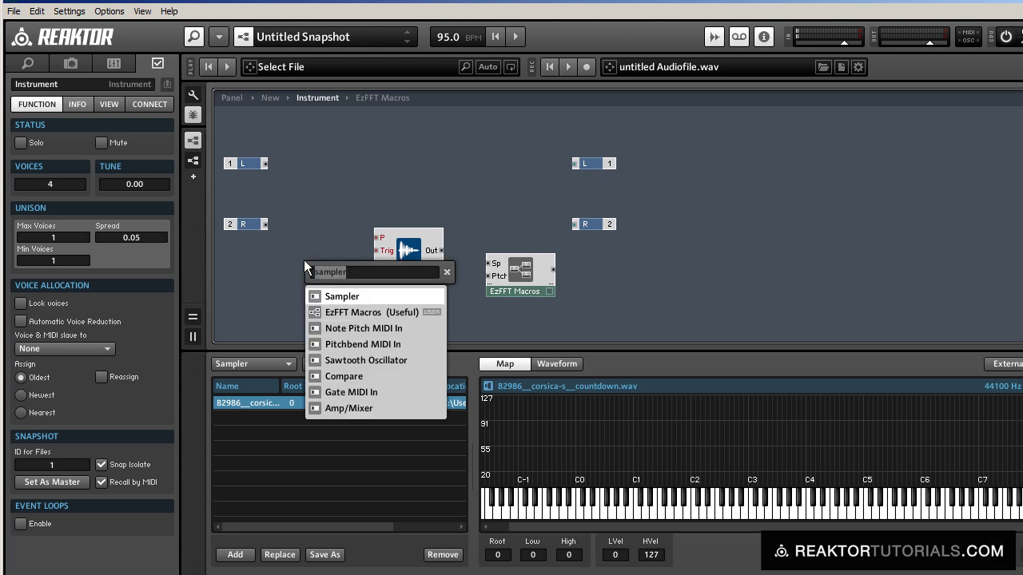
pyautogui.write('midi gate')
pyautogui.press('Return')
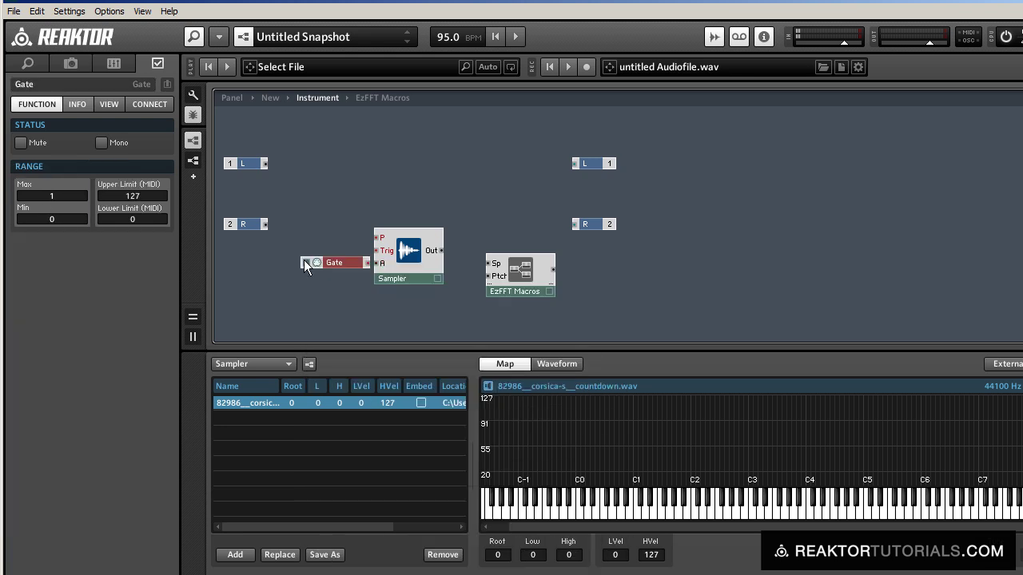
pyautogui.moveTo(305, 258); pyautogui.dragTo(265, 251)
pyautogui.moveTo(534, 133); pyautogui.dragTo(1009, 200)
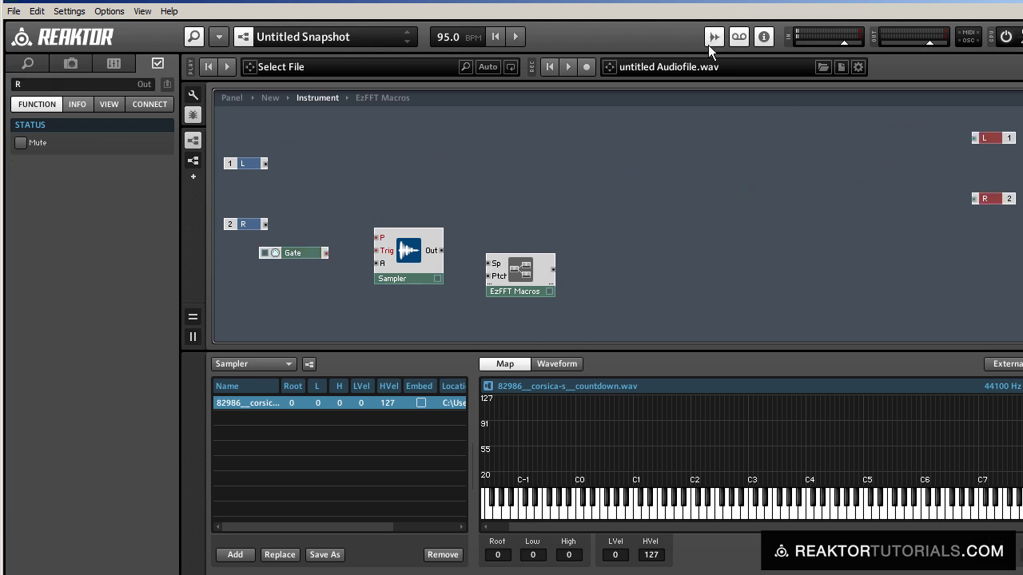
pyautogui.click(712, 38)
# Shift Gate, Sampler and EzFFT Macros up, and wire Gate to the Sampler's Trig input.
pyautogui.moveTo(280, 168); pyautogui.dragTo(490, 320)
pyautogui.moveTo(536, 290); pyautogui.dragTo(578, 279)
pyautogui.click(365, 247)
pyautogui.moveTo(365, 243); pyautogui.dragTo(421, 241)
pyautogui.moveTo(334, 239); pyautogui.dragTo(318, 243)
# Add a Compare module fed by Gate into A, with its > output driving the Sampler's A input.
pyautogui.doubleClick(325, 280)
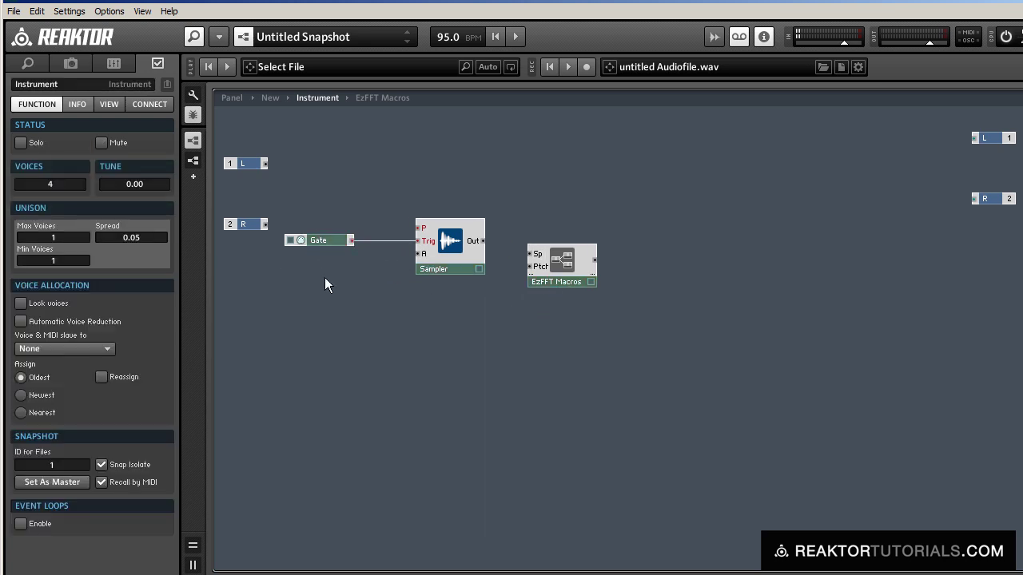
pyautogui.write('compare')
pyautogui.press('Return')
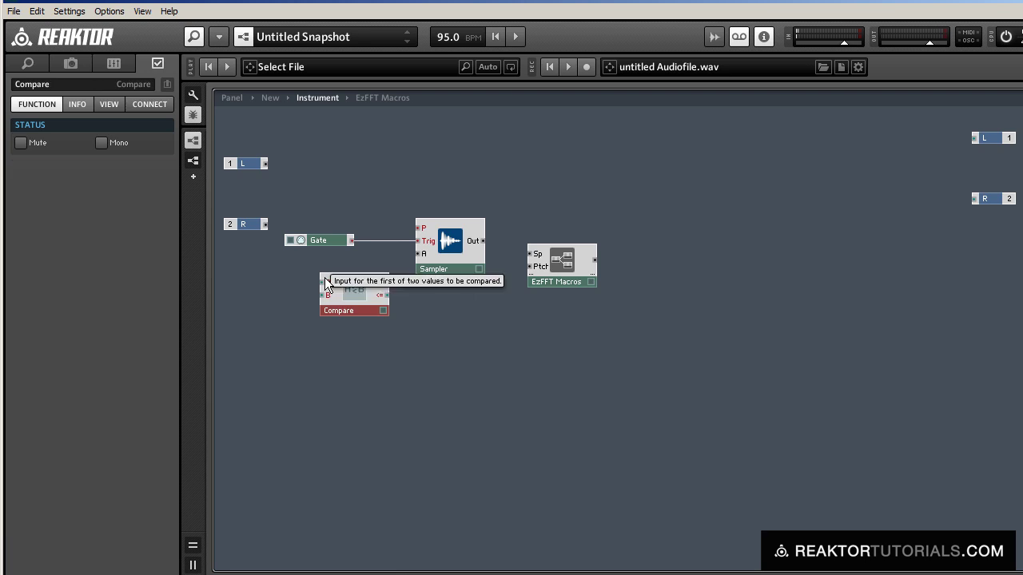
pyautogui.moveTo(350, 241); pyautogui.dragTo(321, 290)
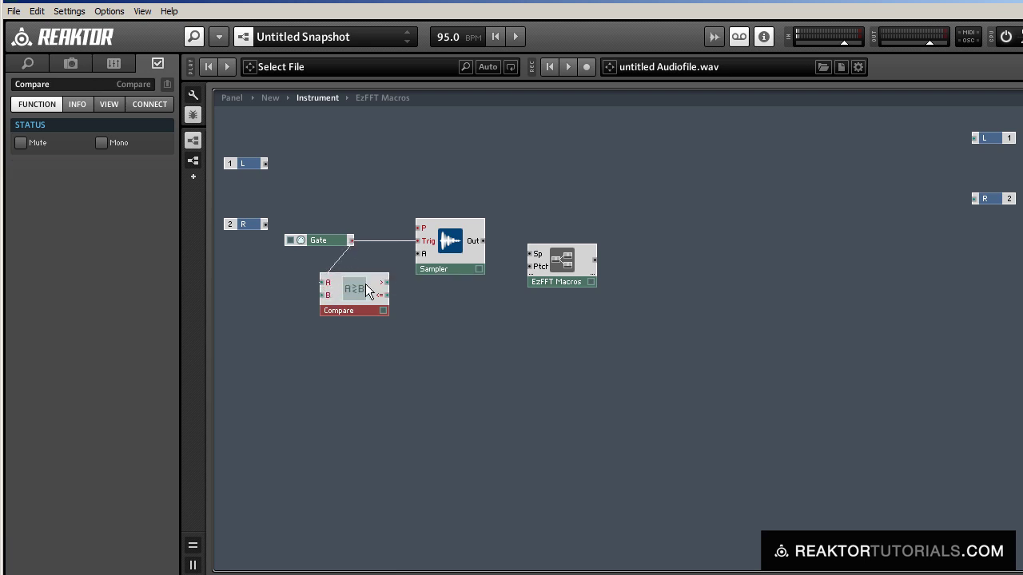
pyautogui.moveTo(386, 283); pyautogui.dragTo(417, 254)
# Rearrange EzFFT Macros, Compare, Sampler and Gate into a tidy row.
pyautogui.moveTo(567, 275); pyautogui.dragTo(662, 297)
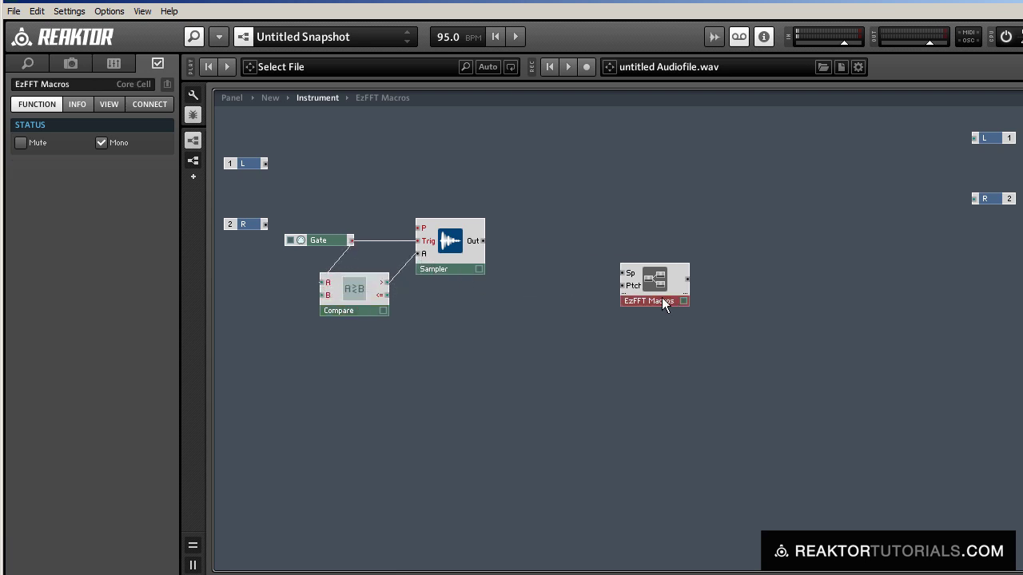
pyautogui.moveTo(518, 354); pyautogui.dragTo(374, 257)
pyautogui.moveTo(343, 305); pyautogui.dragTo(403, 270)
pyautogui.click(514, 251)
pyautogui.moveTo(517, 226); pyautogui.dragTo(514, 254)
pyautogui.moveTo(316, 240); pyautogui.dragTo(331, 233)
pyautogui.moveTo(513, 263); pyautogui.dragTo(498, 260)
# Wire the Sampler's Out into EzFFT Macros' Sp input and align EzFFT Macros with it.
pyautogui.click(537, 320)
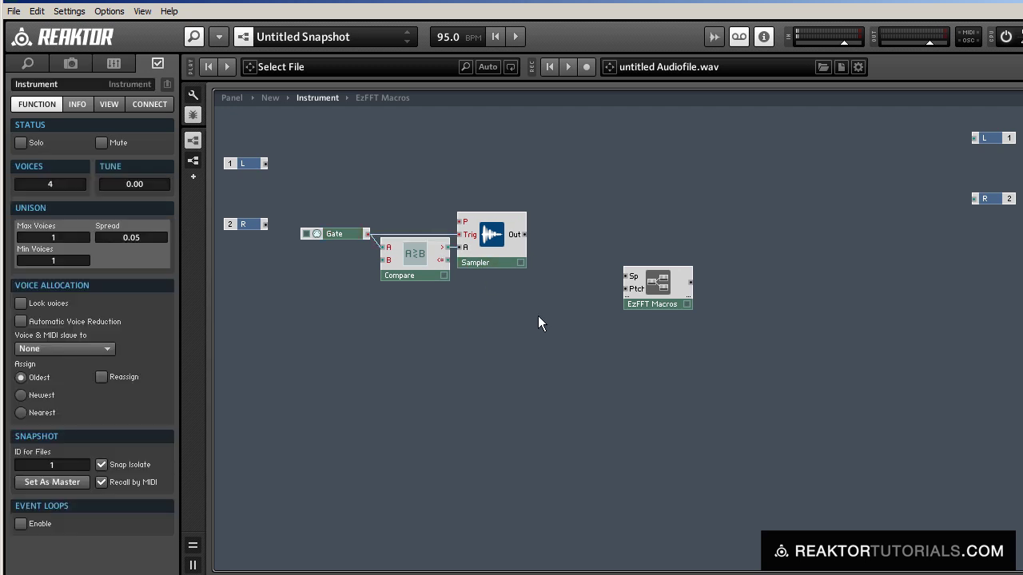
pyautogui.moveTo(524, 232); pyautogui.dragTo(626, 277)
pyautogui.moveTo(683, 293); pyautogui.dragTo(690, 250)
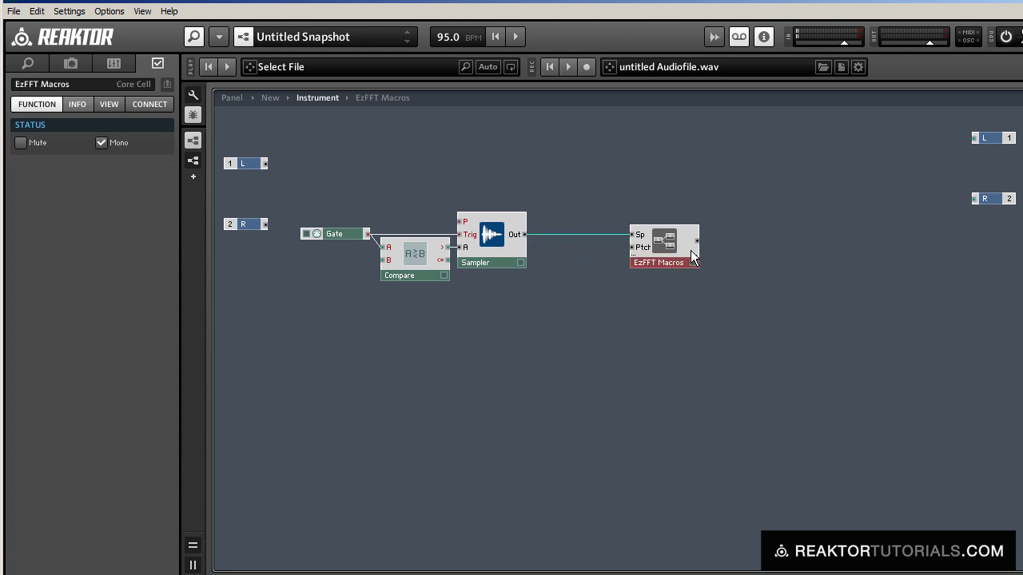
pyautogui.click(674, 318)
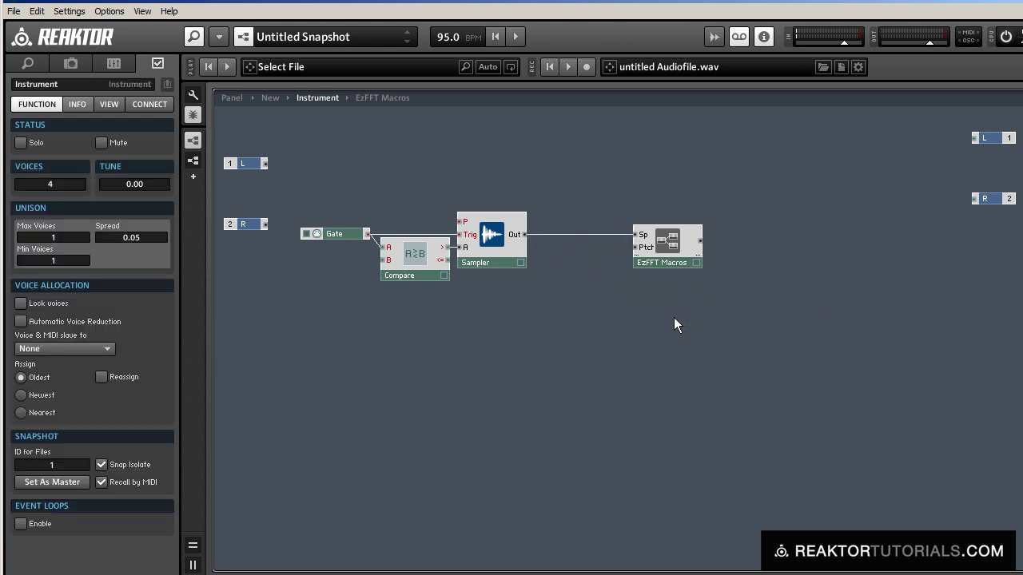
# Add a Sawtooth Oscillator module to the structure.
pyautogui.doubleClick(673, 317)
pyautogui.write('sawtoo')
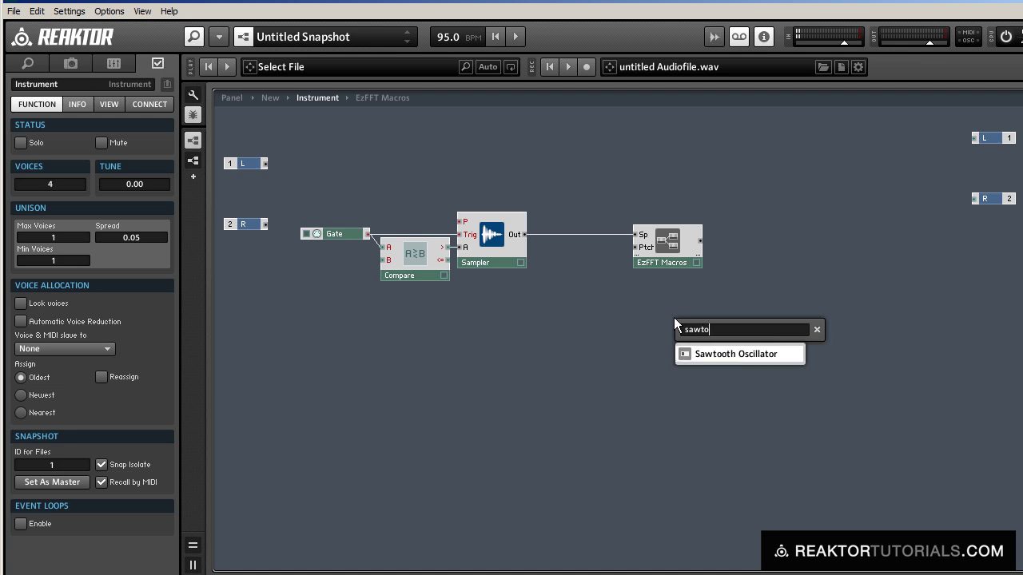
pyautogui.press('Return')
pyautogui.moveTo(678, 324); pyautogui.dragTo(504, 360)
pyautogui.moveTo(723, 355); pyautogui.dragTo(557, 348)
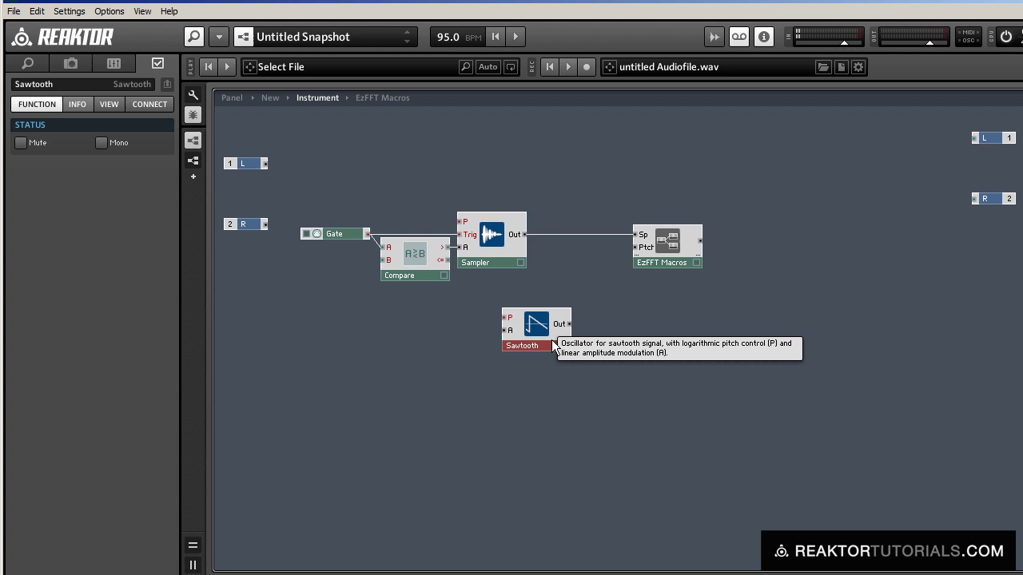
# Add a NotePitch module beside the Sawtooth and place both under Compare.
pyautogui.doubleClick(553, 340)
pyautogui.write('note pi')
pyautogui.press('Return')
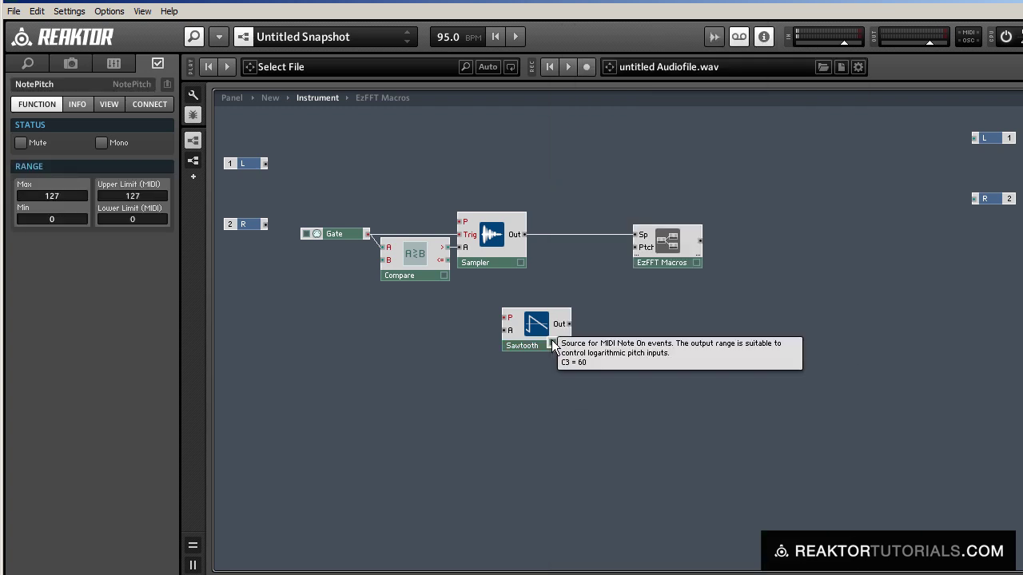
pyautogui.moveTo(555, 348); pyautogui.dragTo(423, 317)
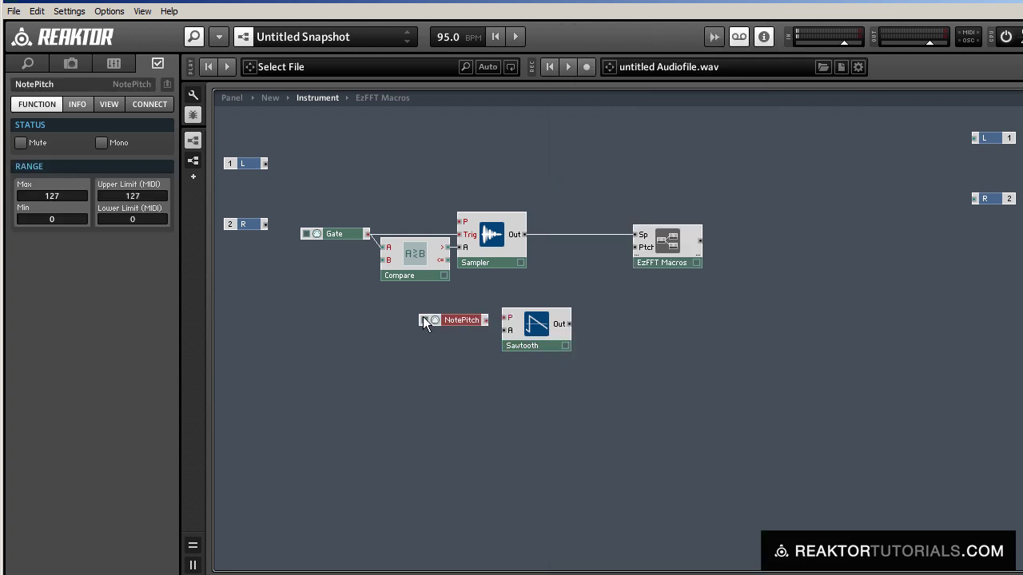
pyautogui.moveTo(600, 372); pyautogui.dragTo(404, 300)
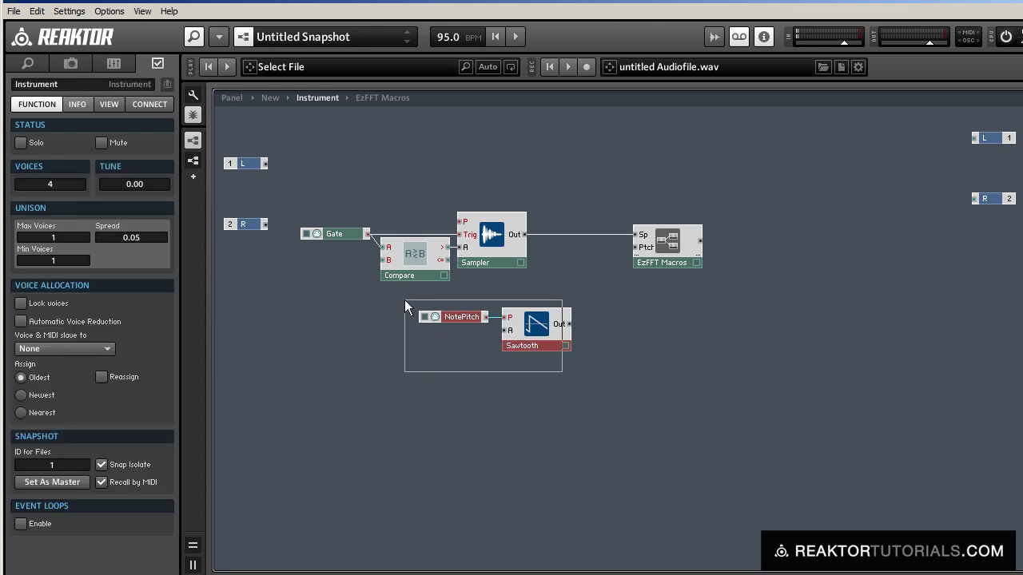
pyautogui.moveTo(546, 349); pyautogui.dragTo(497, 313)
pyautogui.click(508, 322)
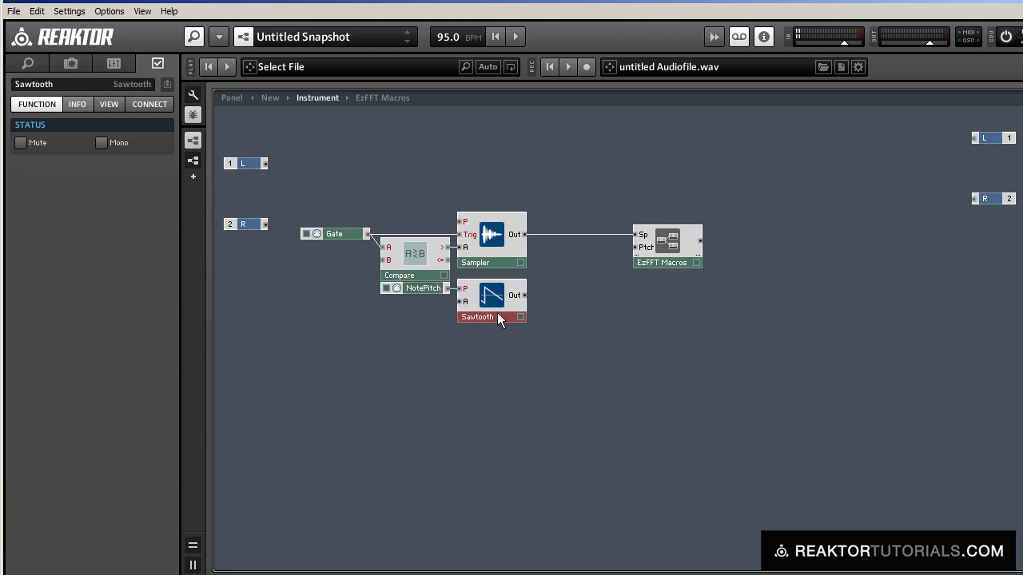
pyautogui.click(480, 350)
# Wire the Sawtooth's input and feed its output into EzFFT Macros' Ptch input.
pyautogui.moveTo(446, 265); pyautogui.dragTo(458, 288)
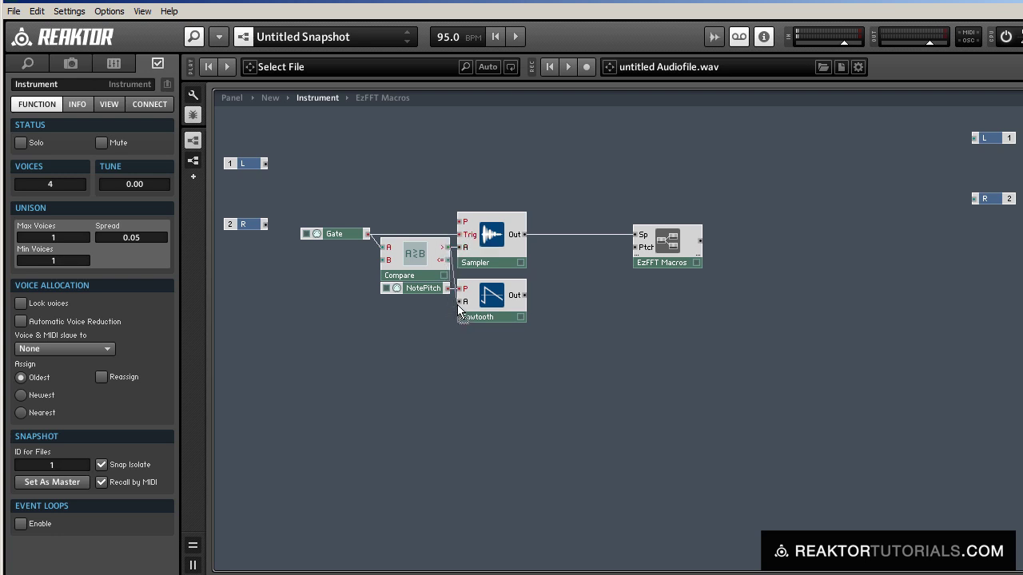
pyautogui.moveTo(525, 295); pyautogui.dragTo(575, 261)
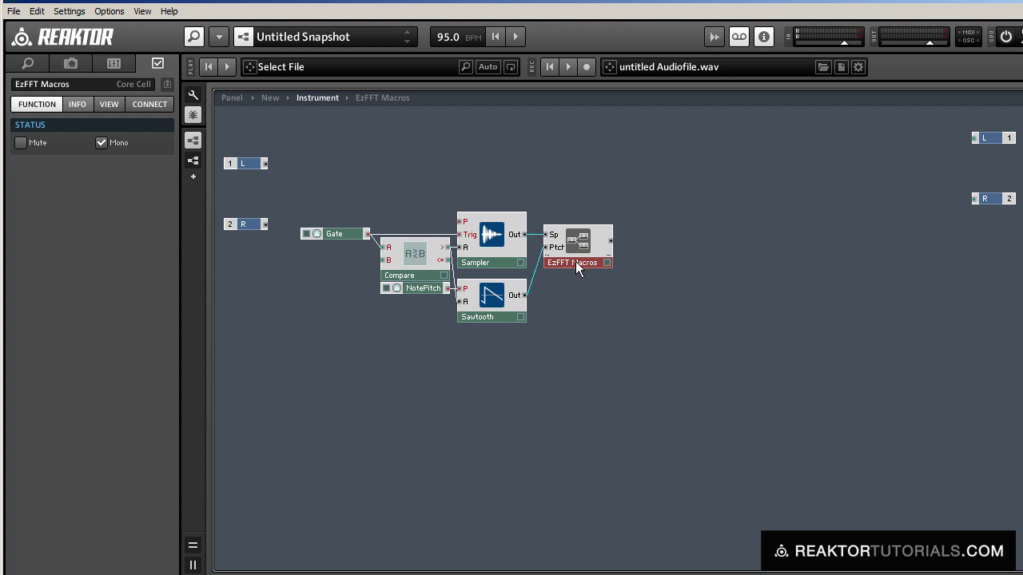
pyautogui.moveTo(601, 329); pyautogui.dragTo(350, 211)
pyautogui.moveTo(562, 254); pyautogui.dragTo(978, 200)
pyautogui.click(757, 237)
# Set Gate, Compare, NotePitch, Sampler and Sawtooth to mono.
pyautogui.moveTo(628, 354); pyautogui.dragTo(444, 186)
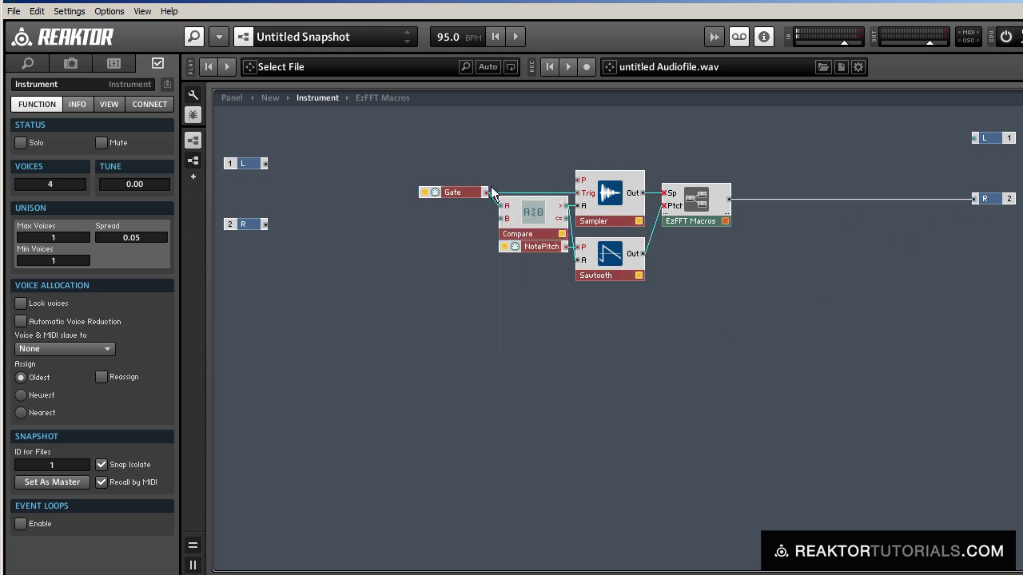
pyautogui.rightClick(622, 213)
pyautogui.click(639, 233)
pyautogui.click(640, 311)
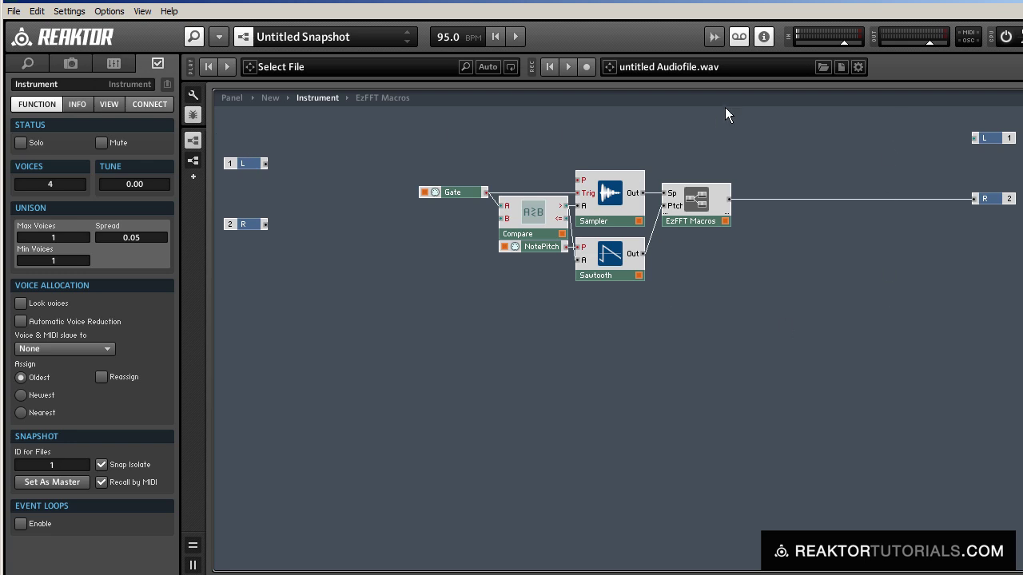
# Insert an Amp/Mixer before the R output and create a Level control on its Lvl input.
pyautogui.doubleClick(795, 130)
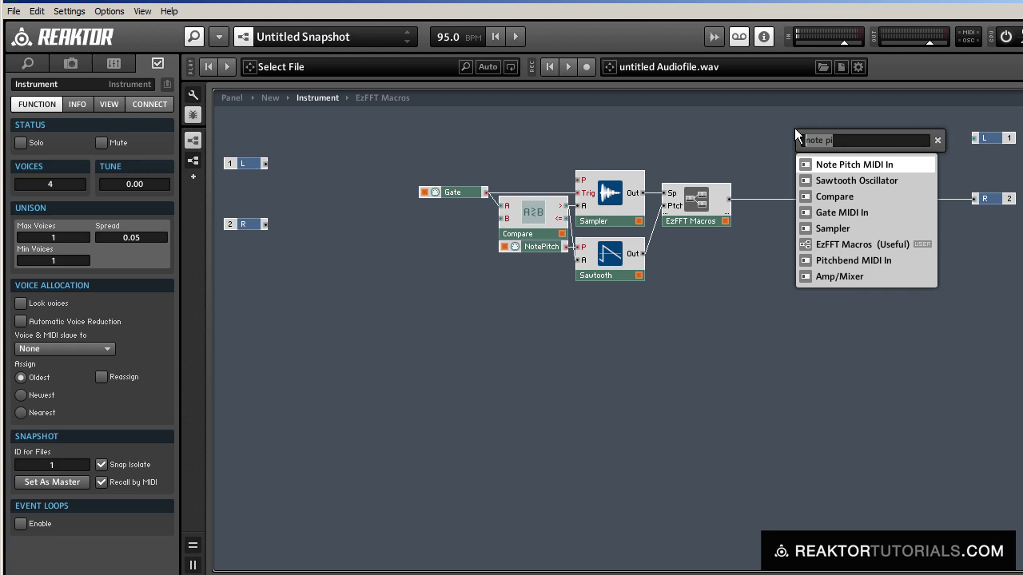
pyautogui.write('amp/')
pyautogui.press('Return')
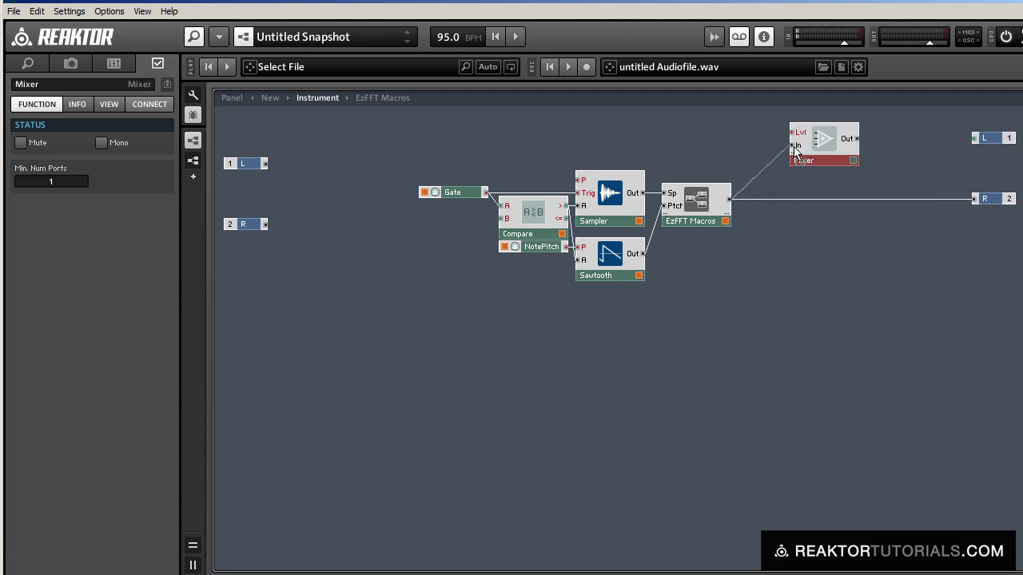
pyautogui.moveTo(828, 162); pyautogui.dragTo(850, 211)
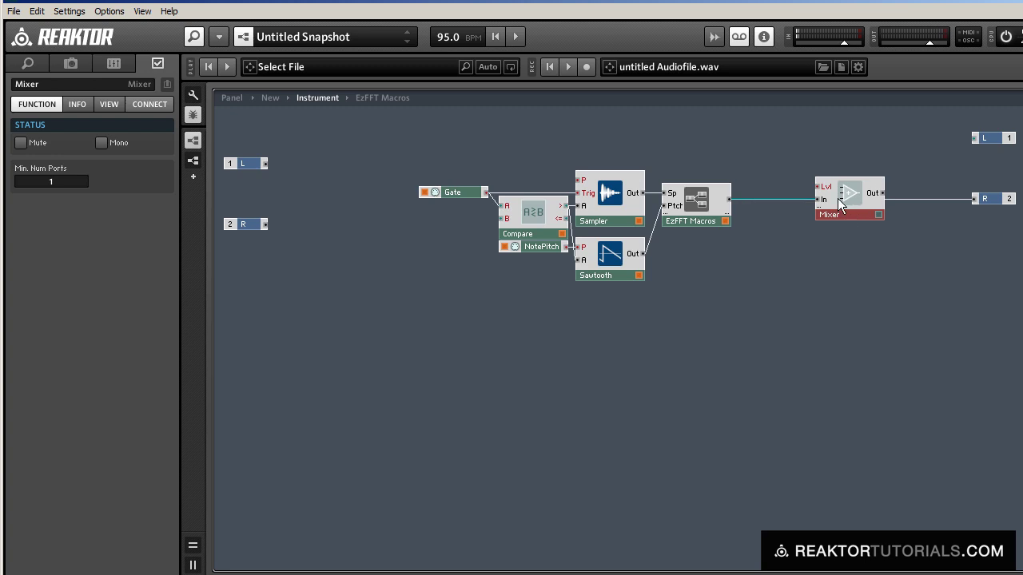
pyautogui.rightClick(818, 187)
pyautogui.click(853, 199)
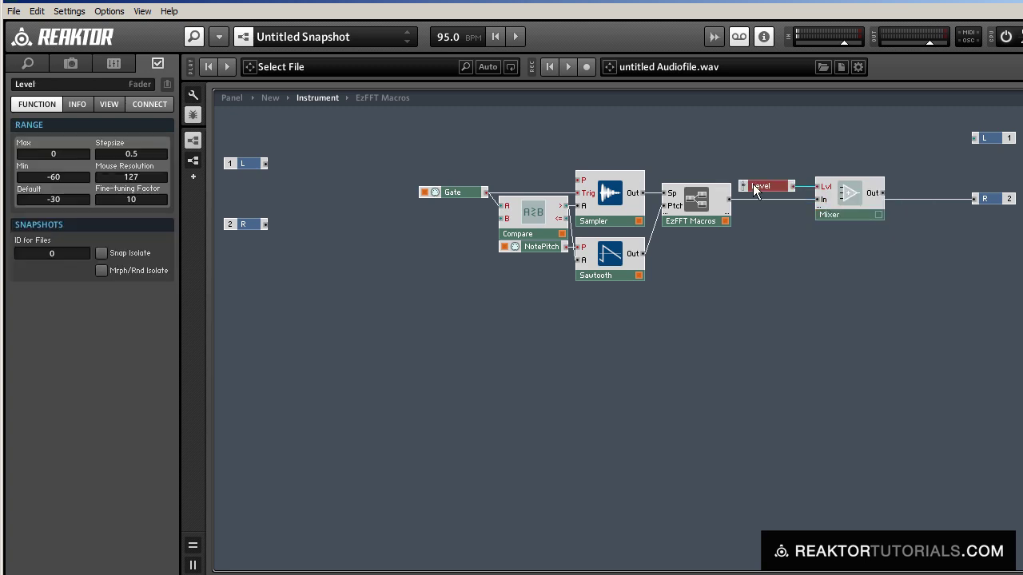
# Give the Level control a range of -48 to 48 and display it as a knob.
pyautogui.doubleClick(72, 178)
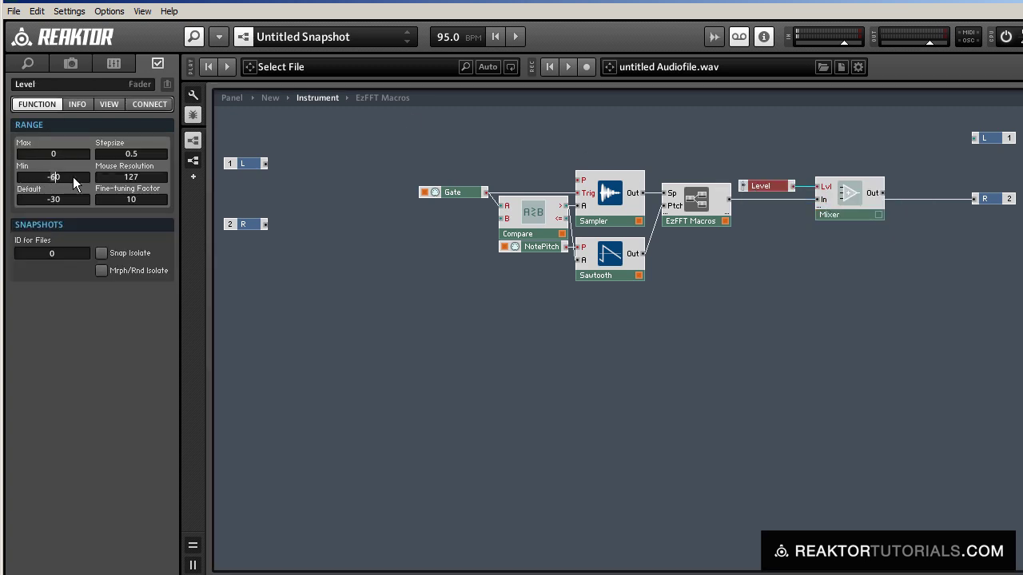
pyautogui.write('-48')
pyautogui.press('Return')
pyautogui.doubleClick(45, 153)
pyautogui.write('48')
pyautogui.press('Return')
pyautogui.press('Return')
pyautogui.click(109, 105)
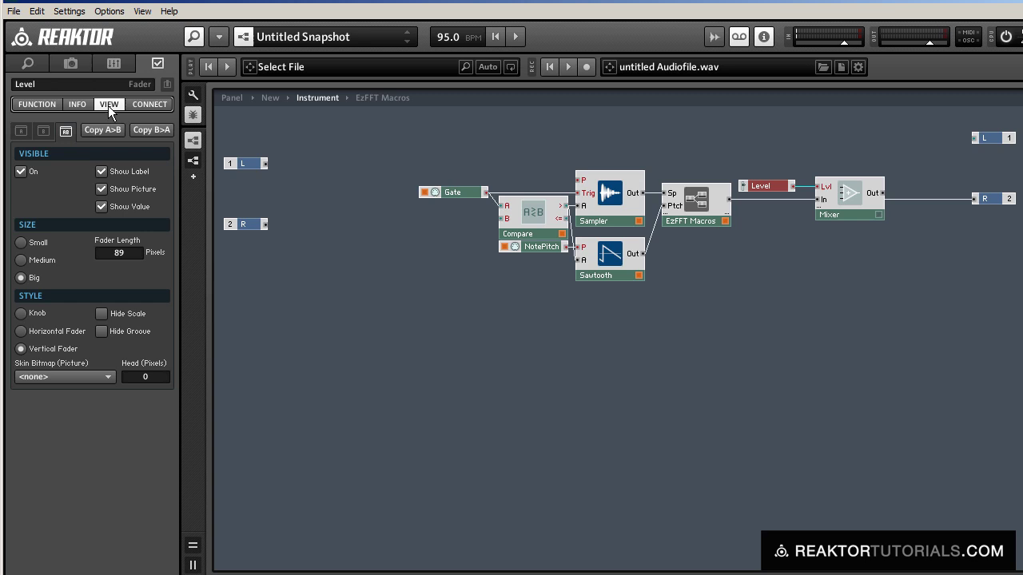
pyautogui.click(22, 313)
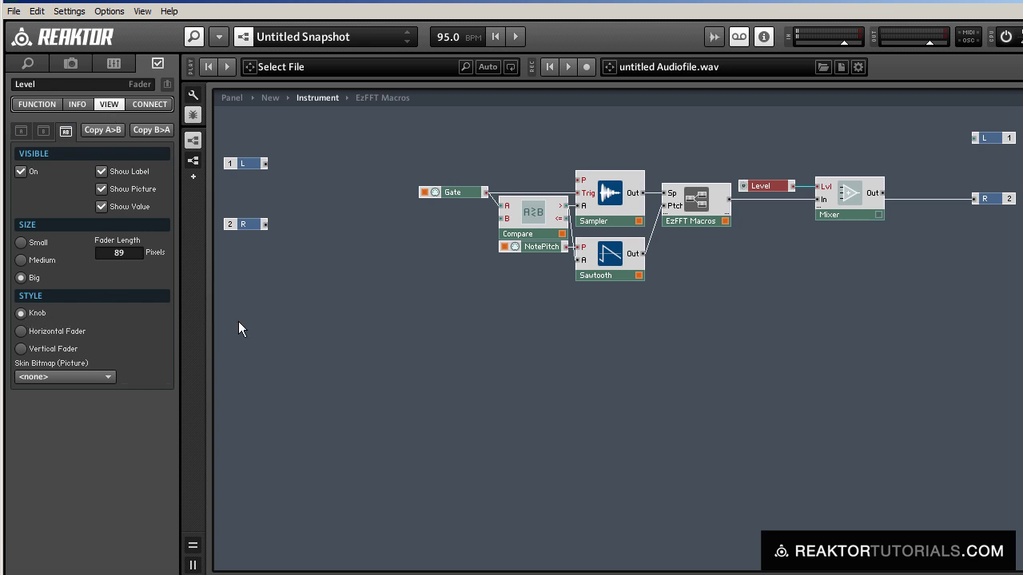
pyautogui.click(552, 294)
# Connect the Mixer's output to the R output.
pyautogui.moveTo(881, 193); pyautogui.dragTo(906, 193)
pyautogui.rightClick(868, 216)
pyautogui.click(444, 131)
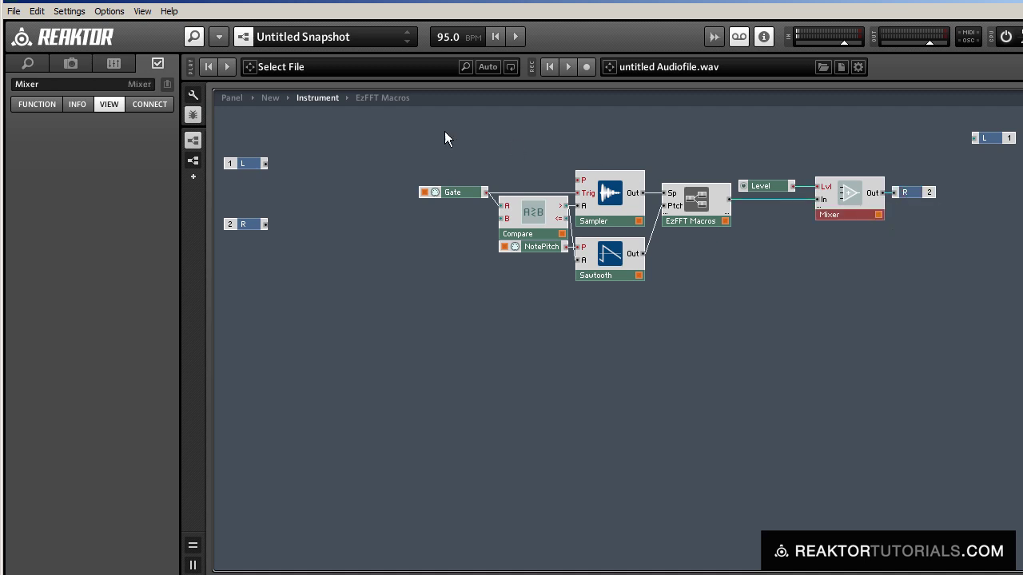
# Move the Level knob to the right of the Sampler waveform on the panel.
pyautogui.click(232, 98)
pyautogui.click(193, 94)
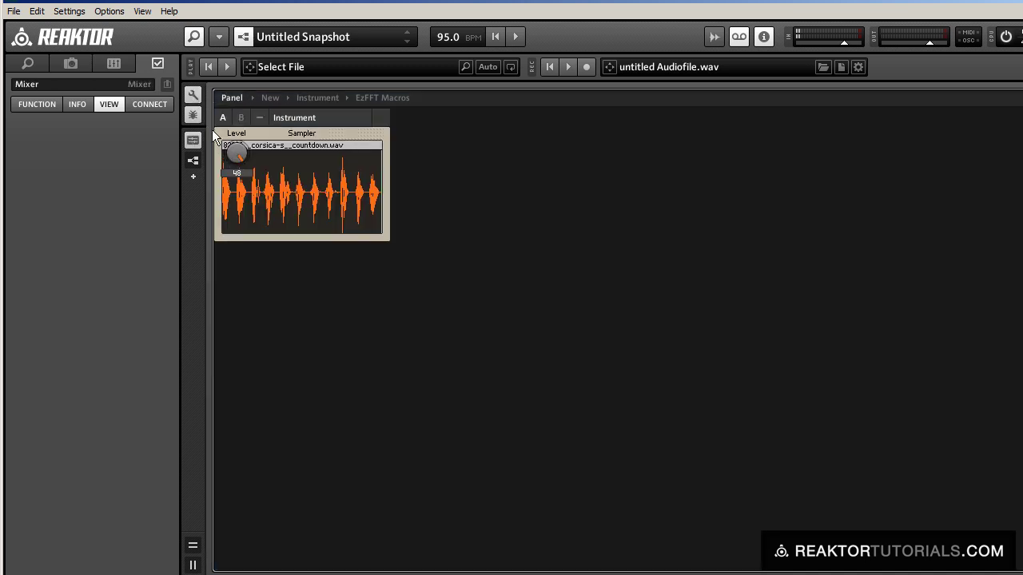
pyautogui.click(239, 161)
pyautogui.moveTo(282, 180); pyautogui.dragTo(414, 220)
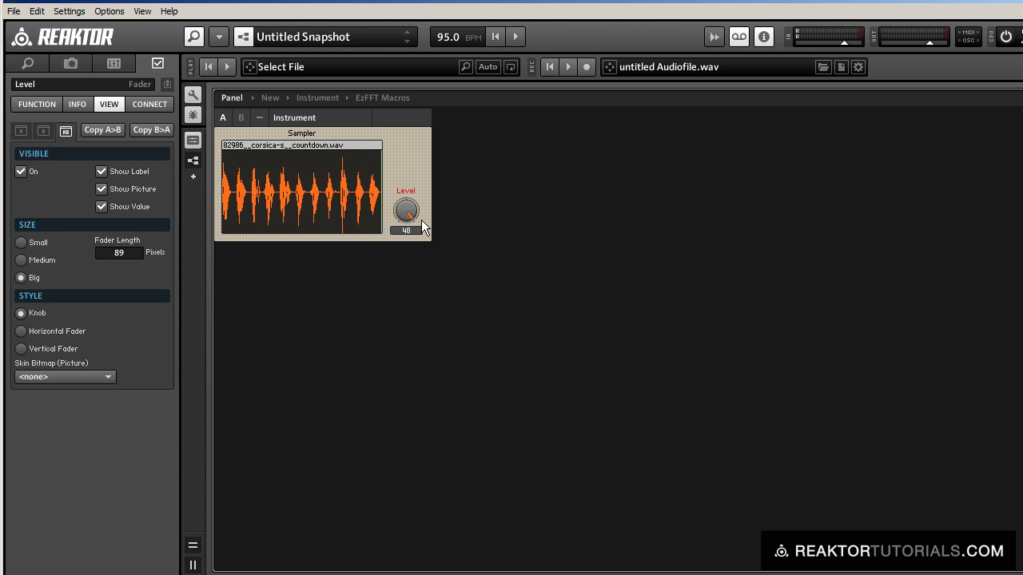
pyautogui.click(193, 94)
pyautogui.click(398, 213)
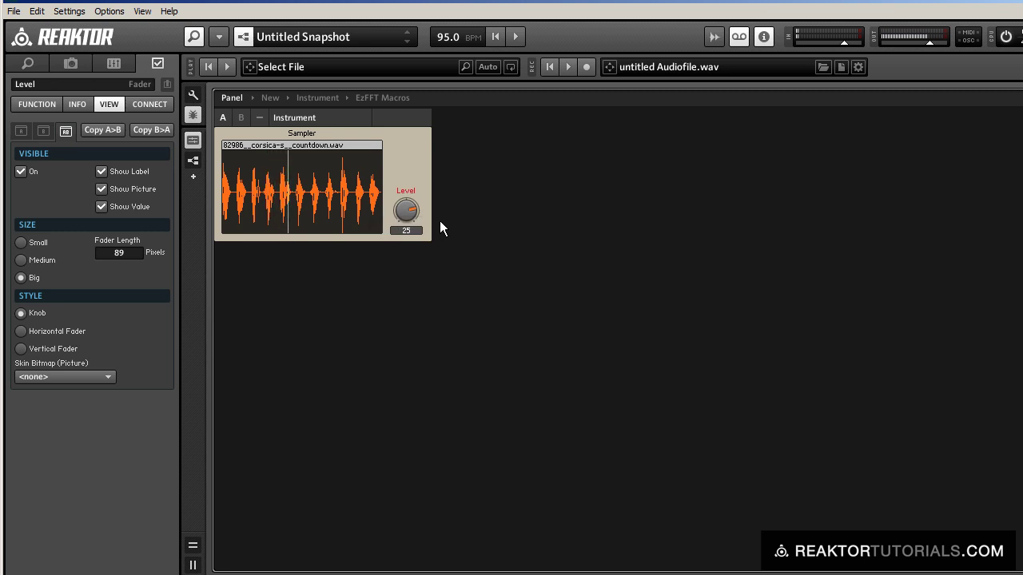
# Hide the Sampler's label and file name, then return to the structure with F6.
pyautogui.click(372, 182)
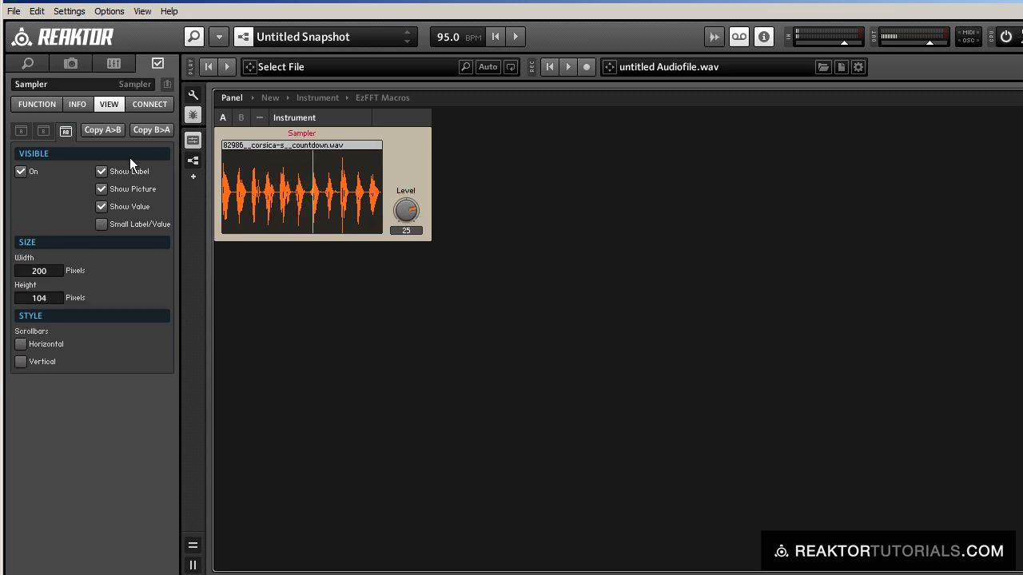
pyautogui.click(123, 172)
pyautogui.click(115, 209)
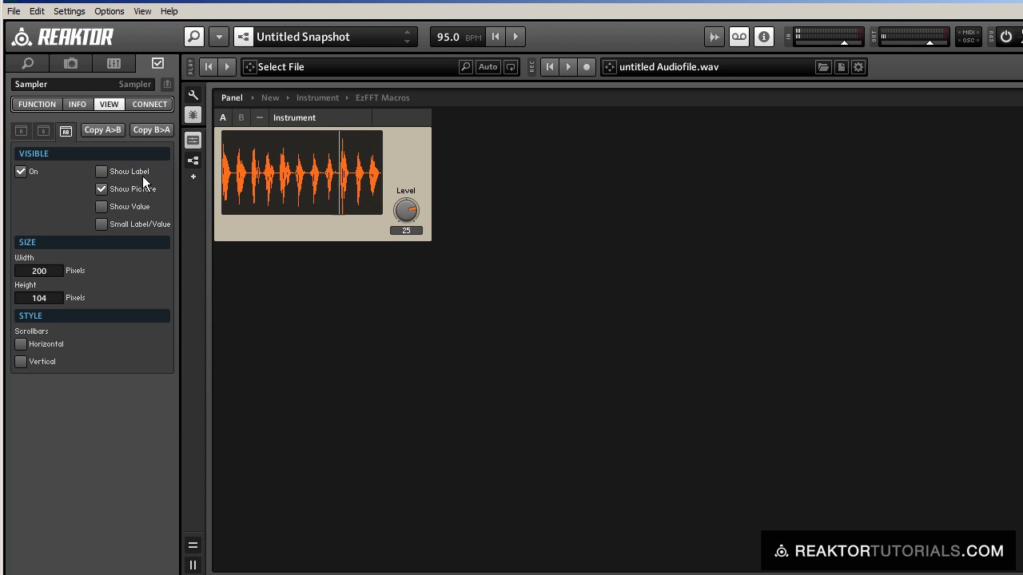
pyautogui.click(194, 95)
pyautogui.click(399, 196)
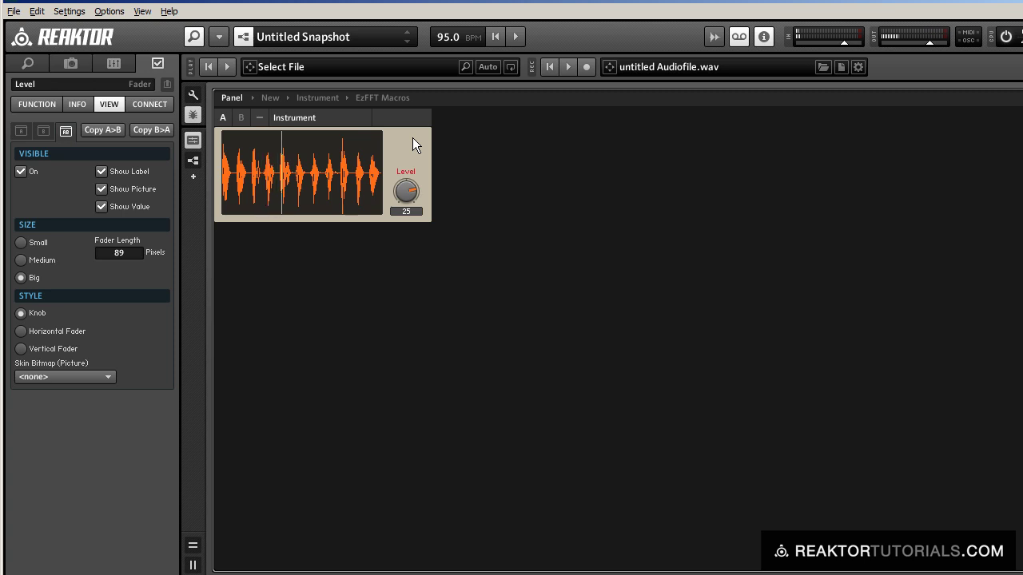
pyautogui.press('F6')
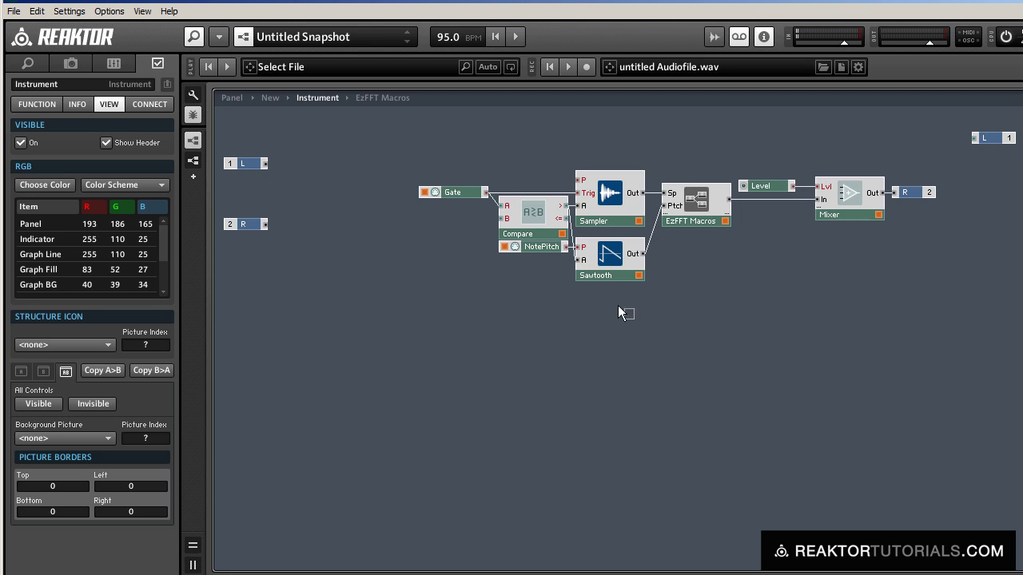
# Replace NotePitch and Sawtooth with the L input feeding EzFFT Macros' Ptch, and delete the R input.
pyautogui.moveTo(634, 318); pyautogui.dragTo(525, 248)
pyautogui.press('Delete')
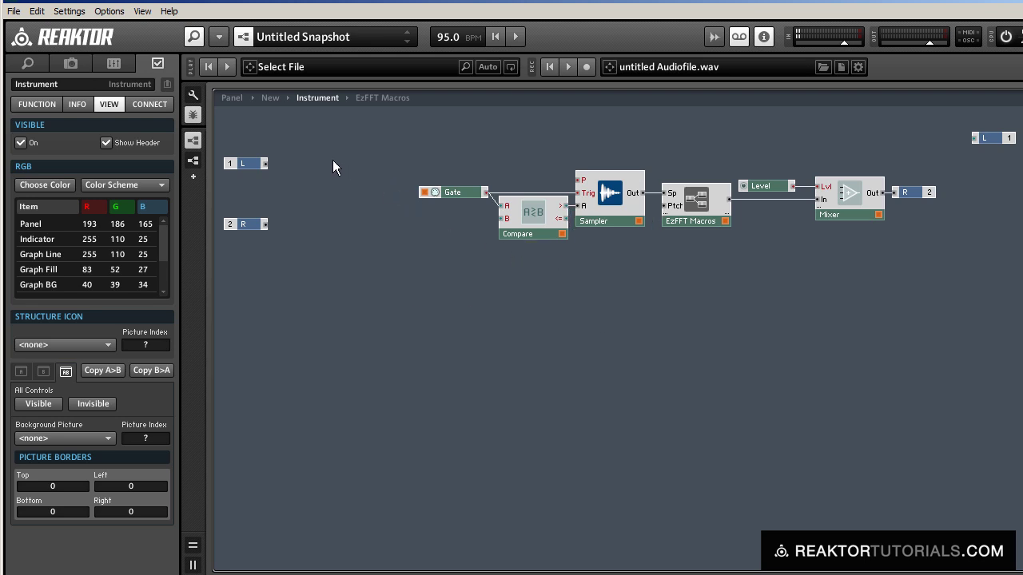
pyautogui.moveTo(242, 168); pyautogui.dragTo(624, 250)
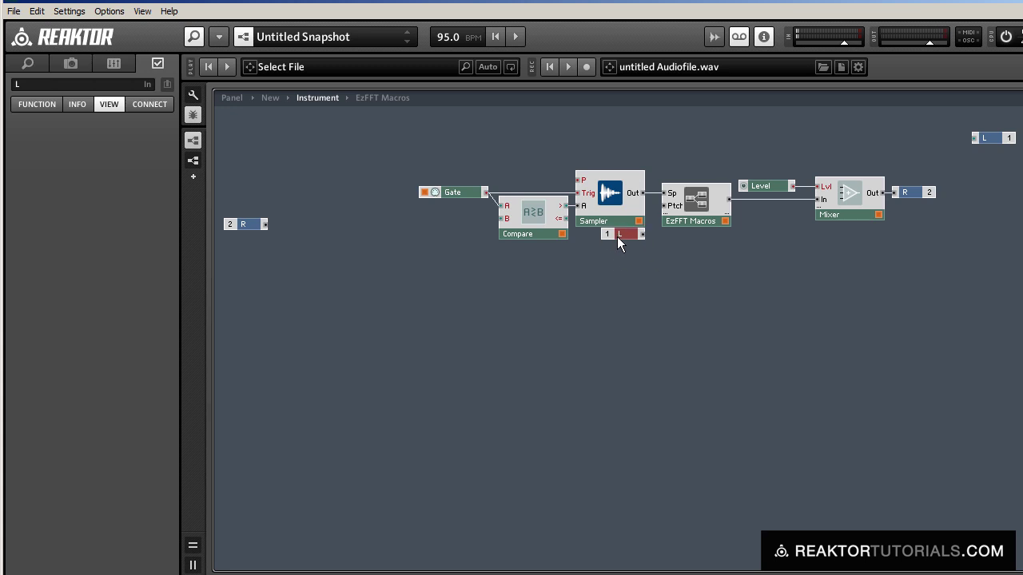
pyautogui.moveTo(667, 207); pyautogui.dragTo(665, 206)
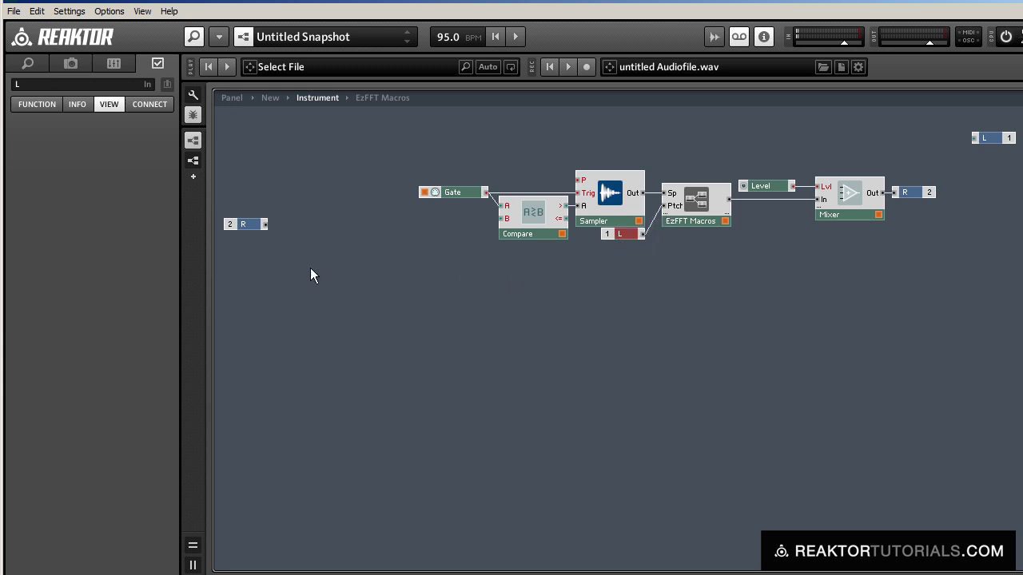
pyautogui.click(253, 224)
pyautogui.press('Delete')
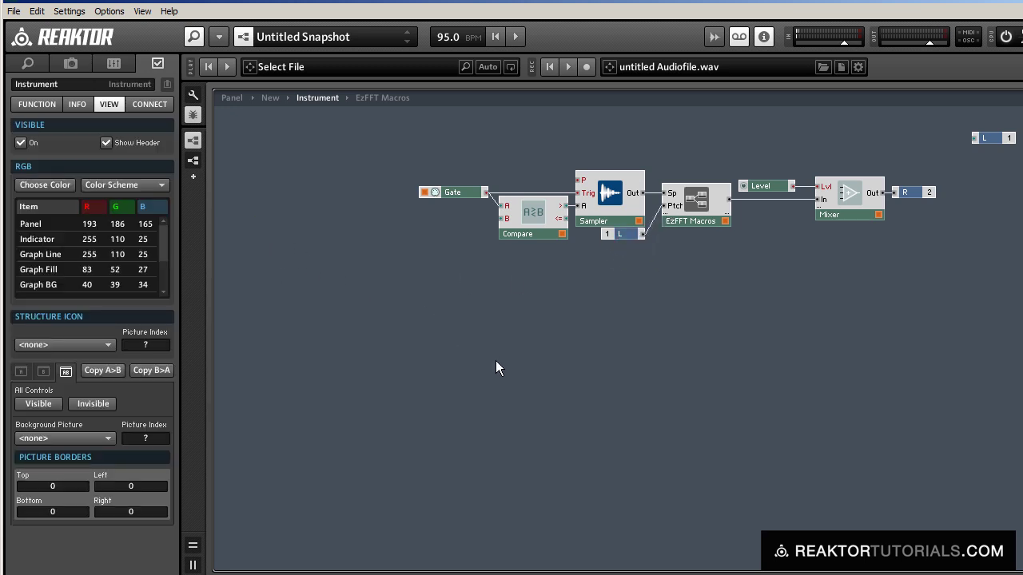
# At the ensemble level, delete both audio In modules.
pyautogui.doubleClick(496, 361)
pyautogui.moveTo(266, 180); pyautogui.dragTo(252, 131)
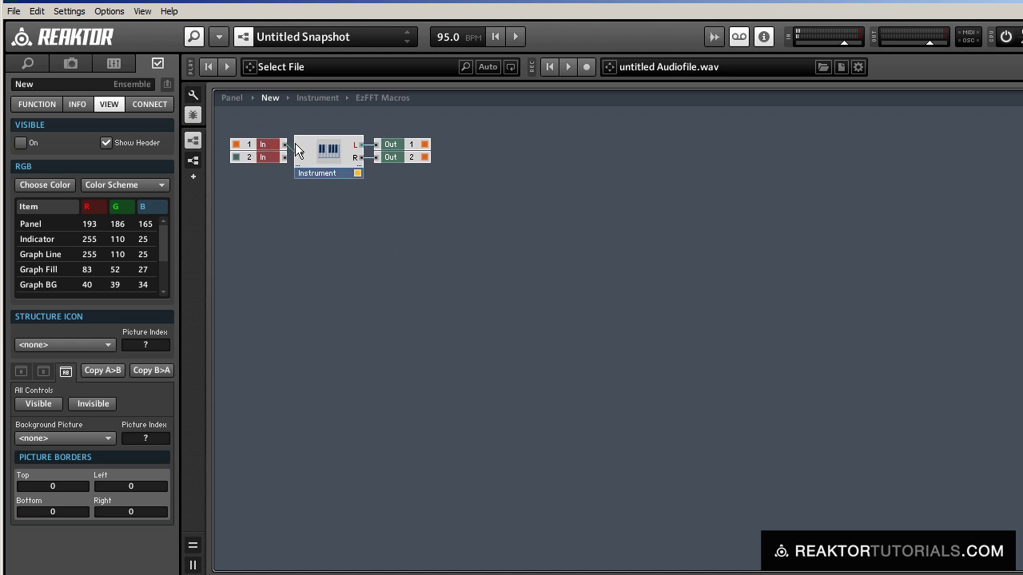
pyautogui.press('Delete')
pyautogui.moveTo(339, 176); pyautogui.dragTo(553, 211)
# Add a Lazerbass synthesizer and wire its L output to the Instrument's L input.
pyautogui.rightClick(406, 215)
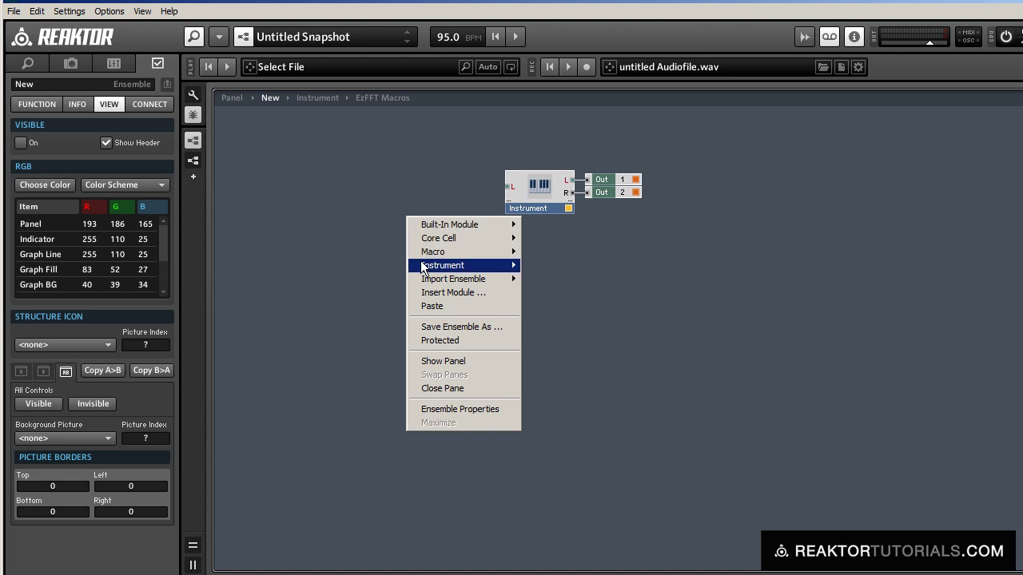
pyautogui.moveTo(423, 268)
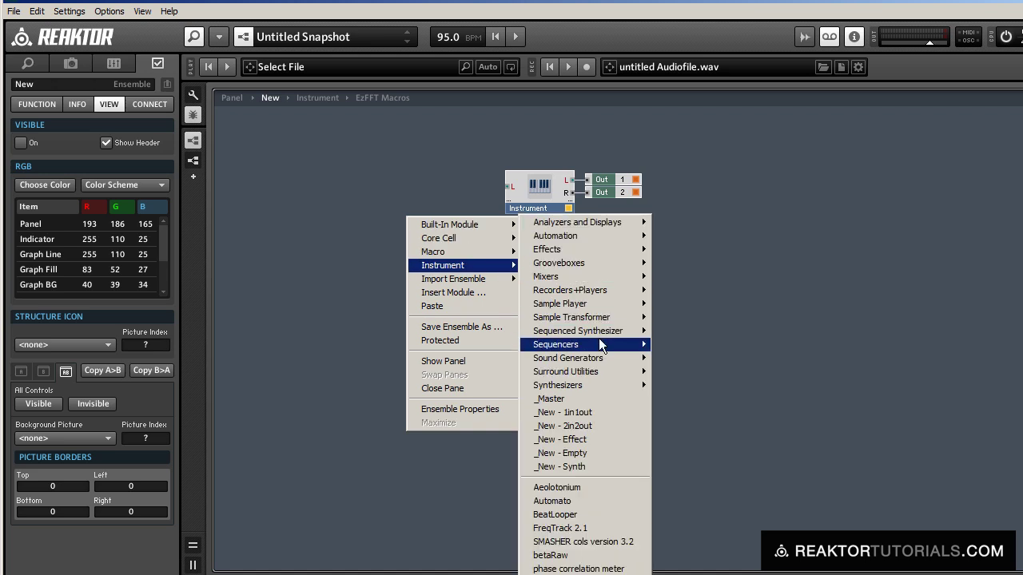
pyautogui.moveTo(609, 390)
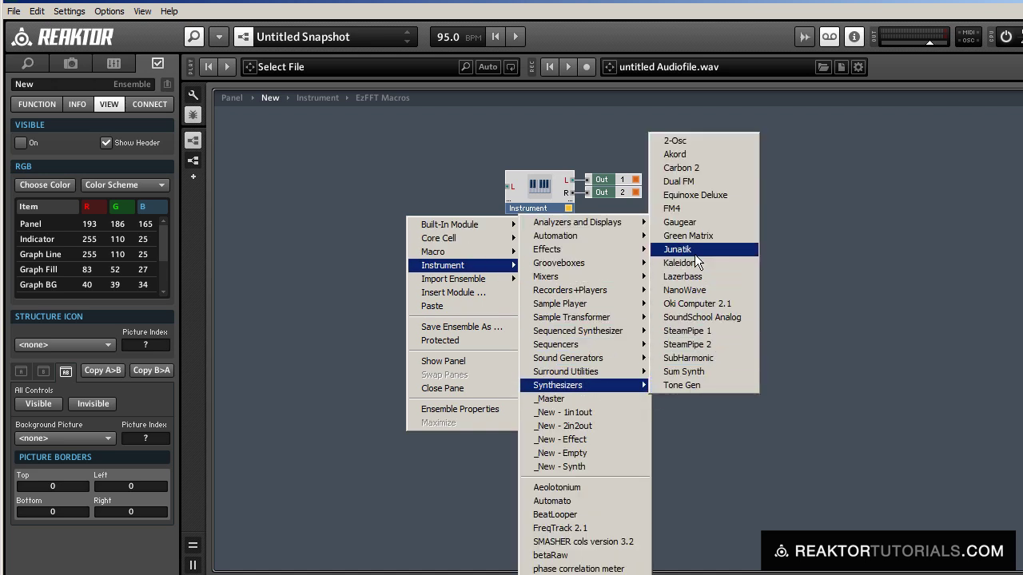
pyautogui.click(676, 276)
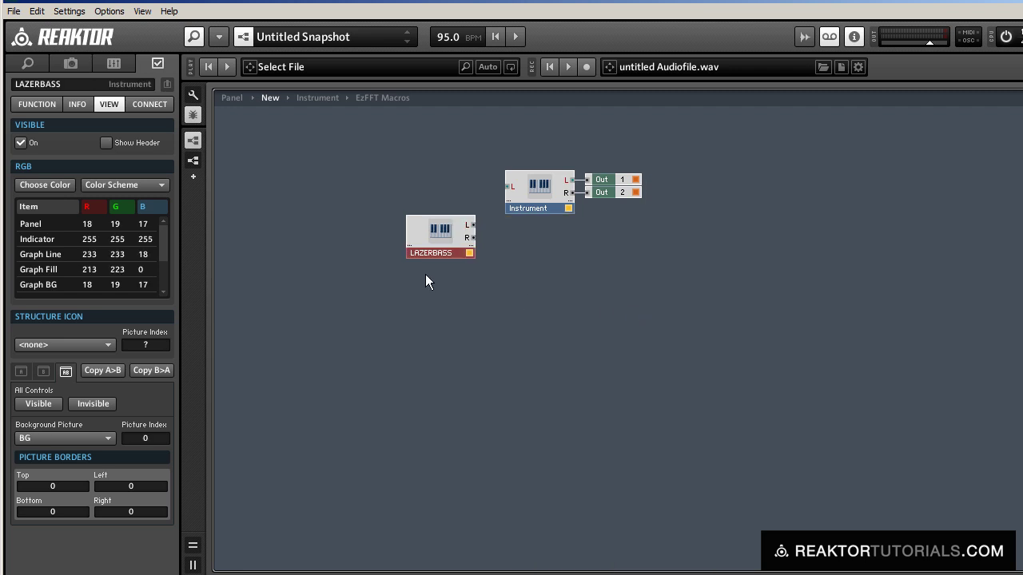
pyautogui.moveTo(474, 225); pyautogui.dragTo(510, 188)
pyautogui.moveTo(453, 233); pyautogui.dragTo(458, 207)
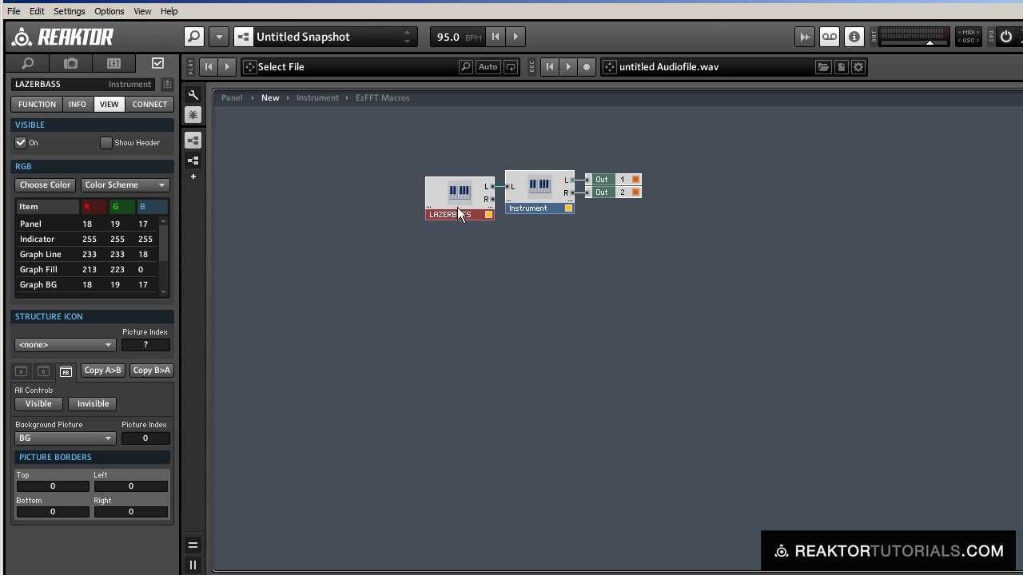
# Move the Instrument panel to the right of the Lazerbass controls on the ensemble panel.
pyautogui.click(423, 264)
pyautogui.click(230, 99)
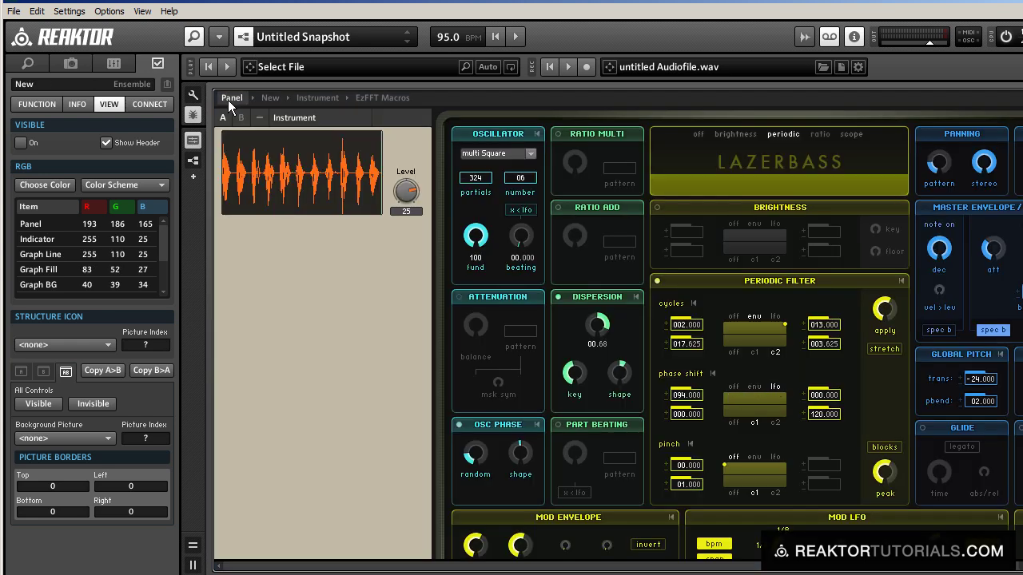
pyautogui.click(309, 116)
pyautogui.moveTo(313, 134); pyautogui.dragTo(1000, 136)
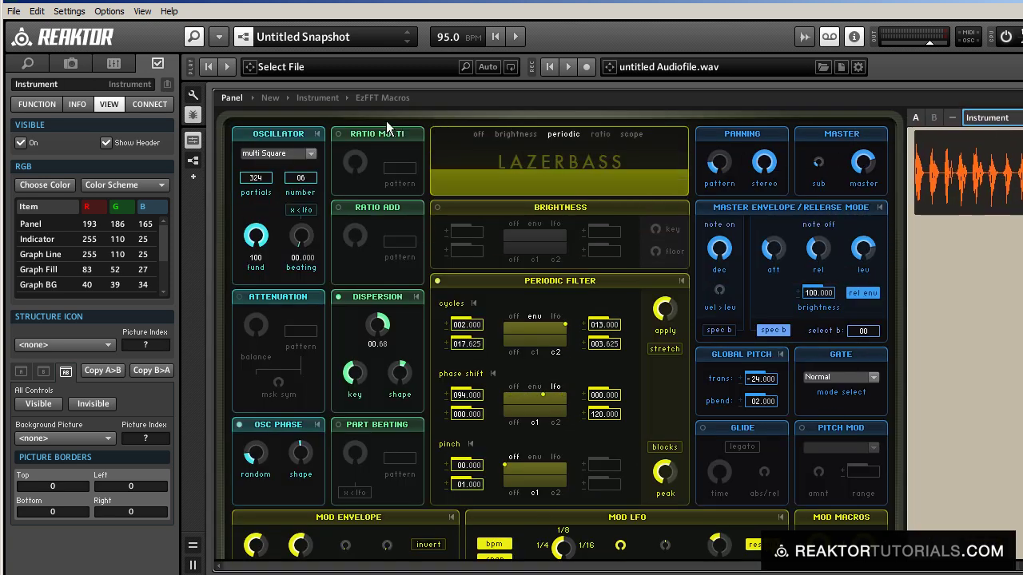
# Select Lazerbass and show its FUNCTION properties.
pyautogui.scroll(-1, 425, 340)
pyautogui.scroll(1, 425, 340)
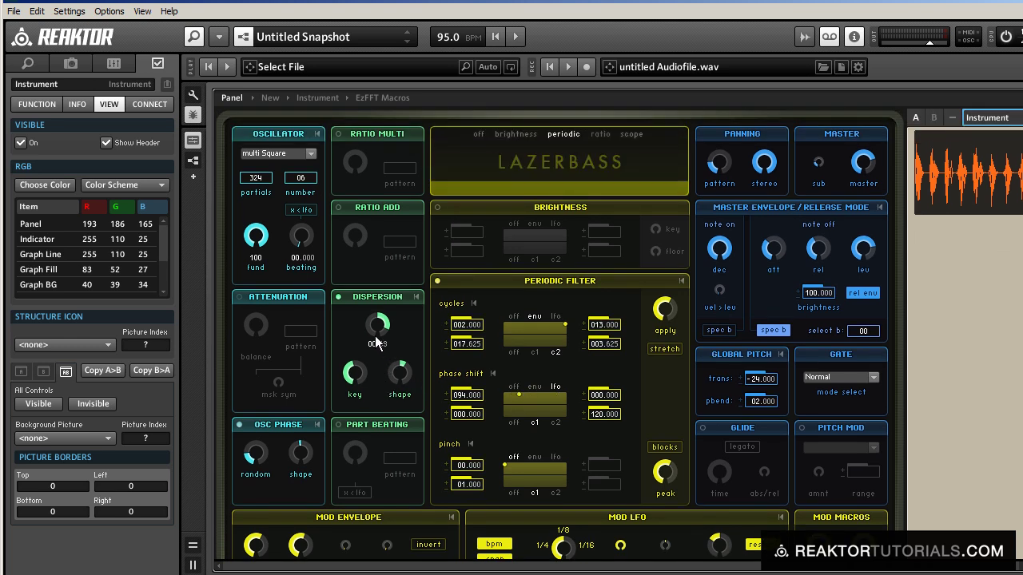
pyautogui.click(409, 117)
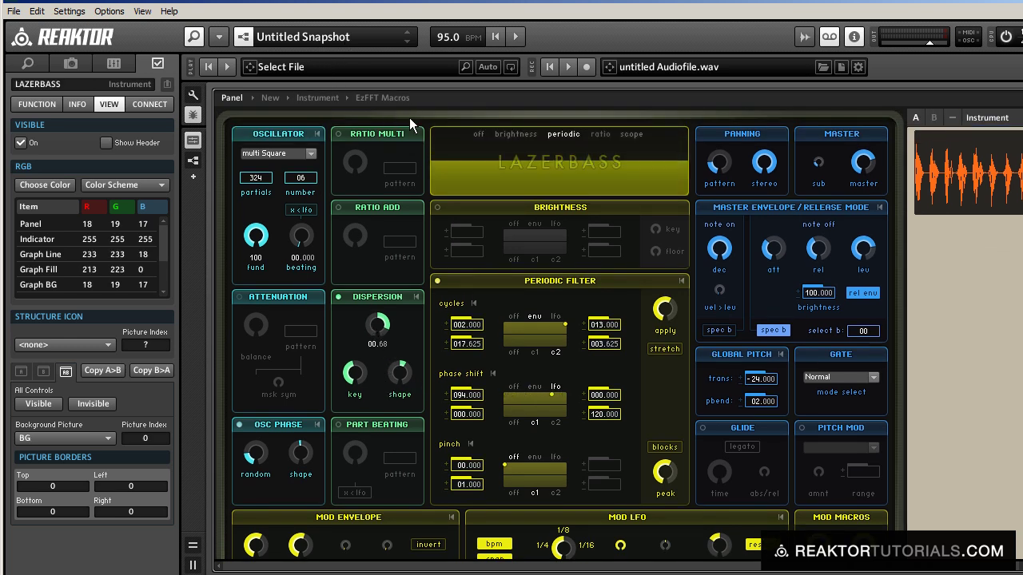
pyautogui.click(37, 104)
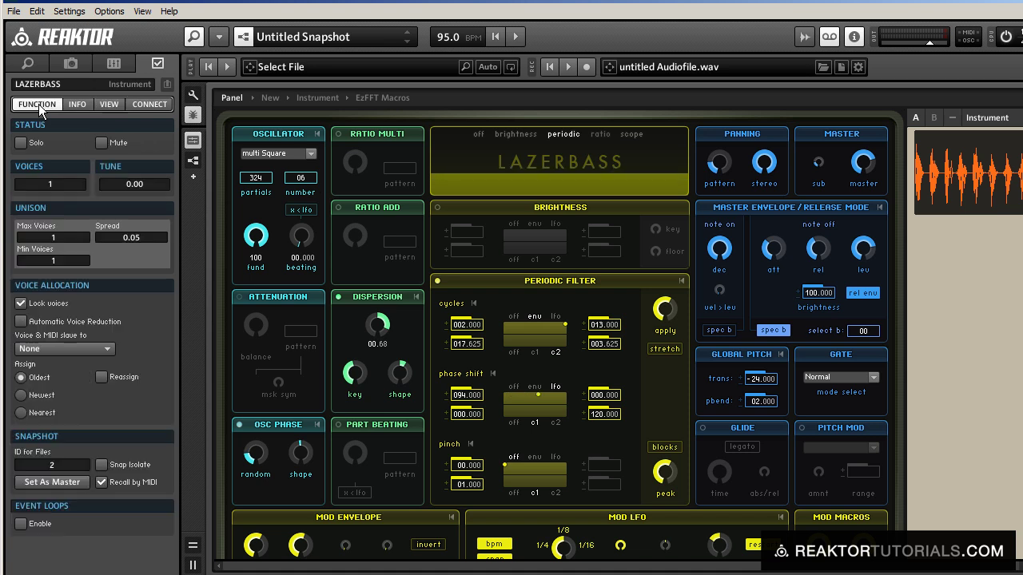
# Make Lazerbass the snapshot master, load Fomolodi Bass and adjust its controls.
pyautogui.click(60, 482)
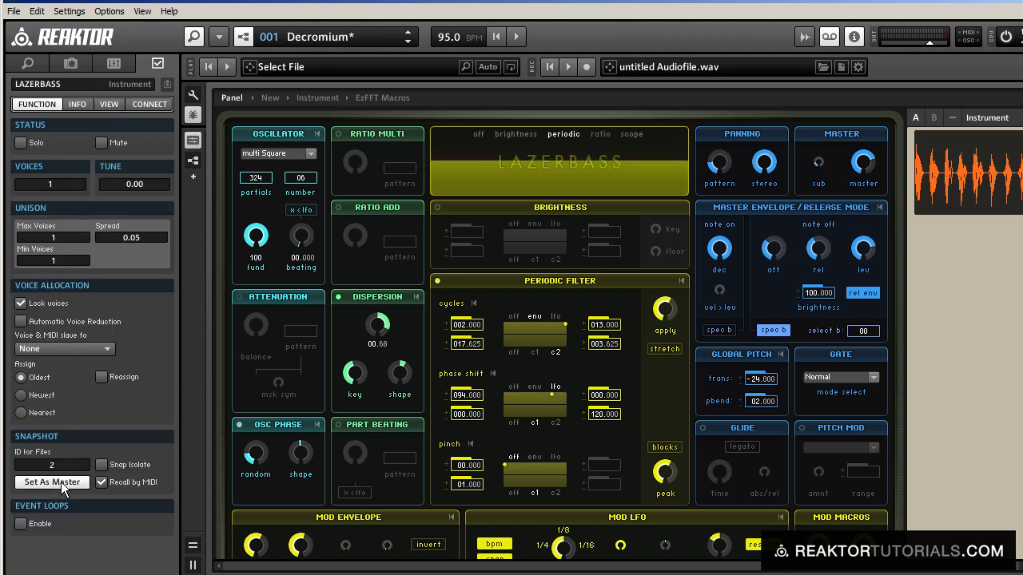
pyautogui.click(376, 35)
pyautogui.scroll(-2, 380, 80)
pyautogui.scroll(-3, 380, 80)
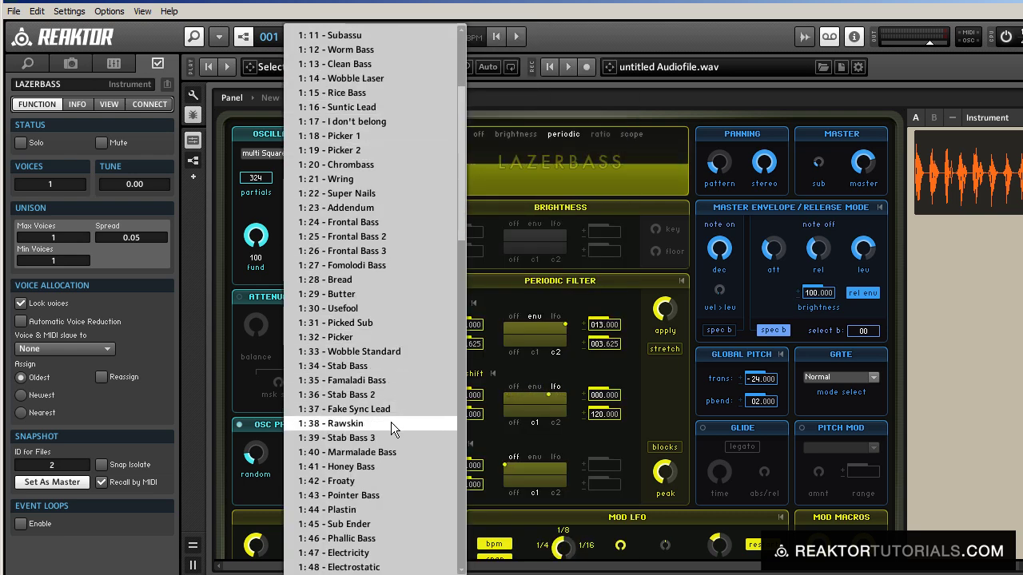
pyautogui.click(384, 269)
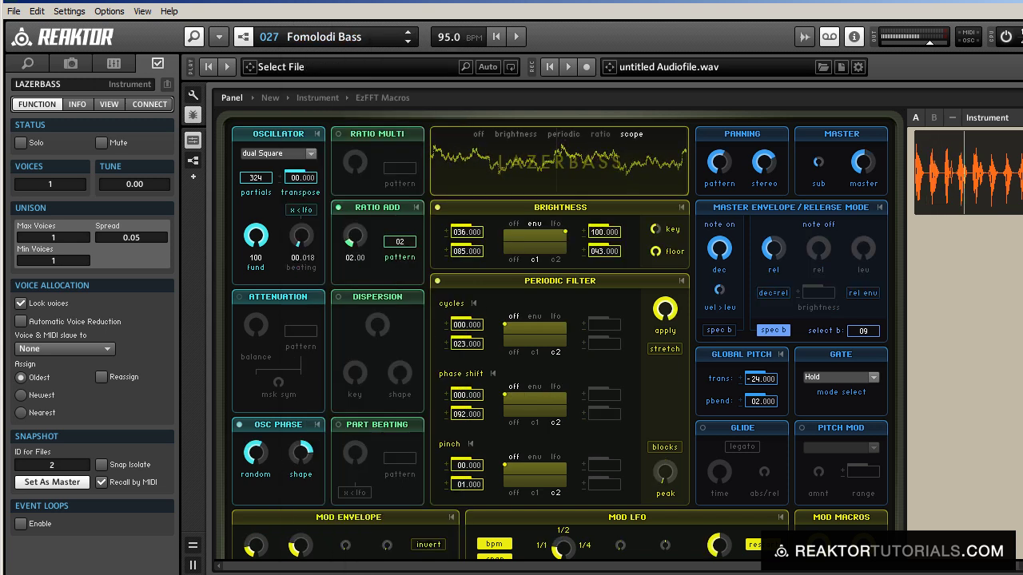
pyautogui.moveTo(773, 571); pyautogui.dragTo(807, 570)
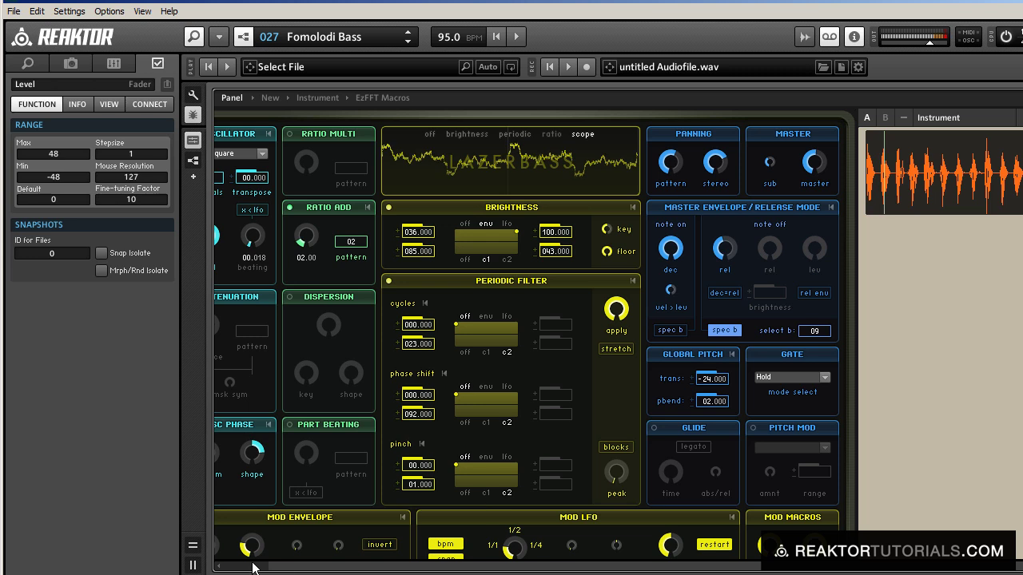
pyautogui.click(281, 569)
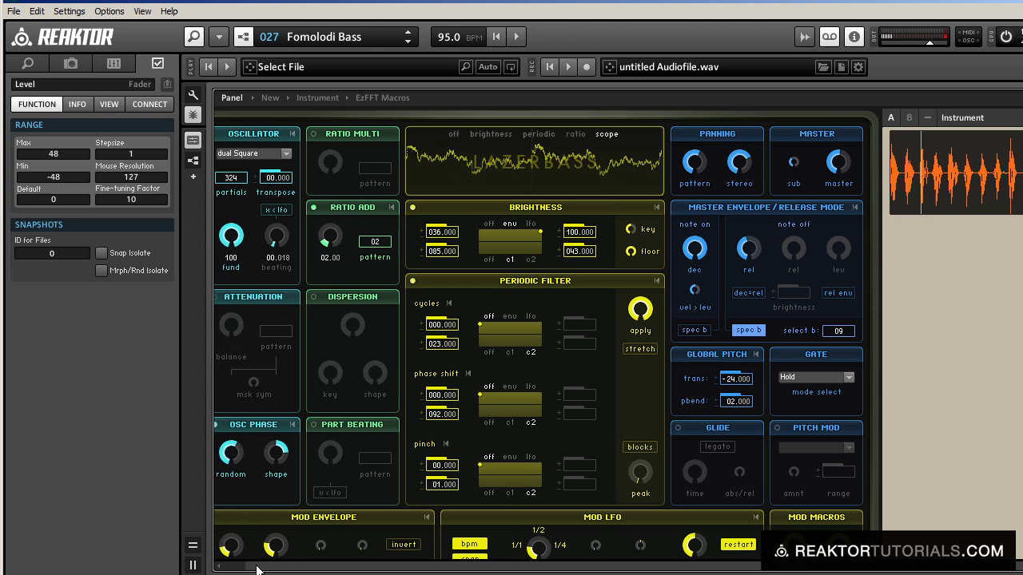
pyautogui.click(339, 567)
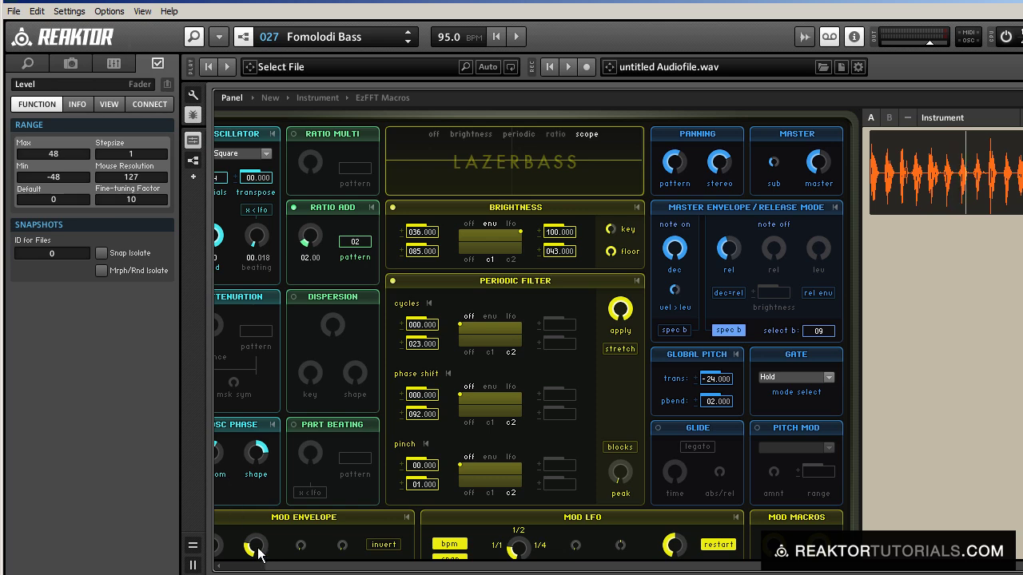
pyautogui.moveTo(273, 569); pyautogui.dragTo(223, 566)
# Load the Marmalade Bass snapshot.
pyautogui.click(351, 36)
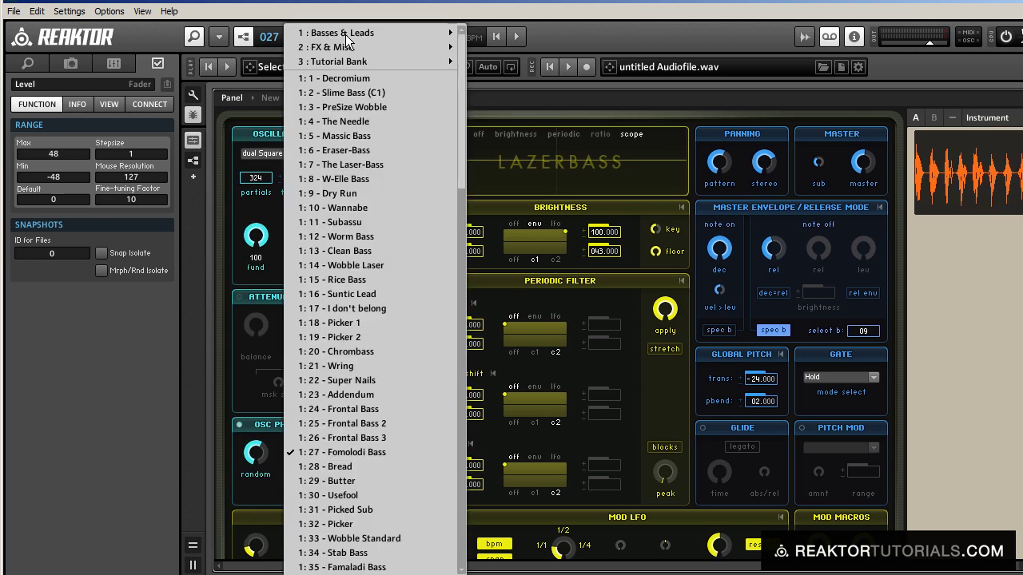
pyautogui.scroll(-4, 348, 206)
pyautogui.scroll(-3, 337, 230)
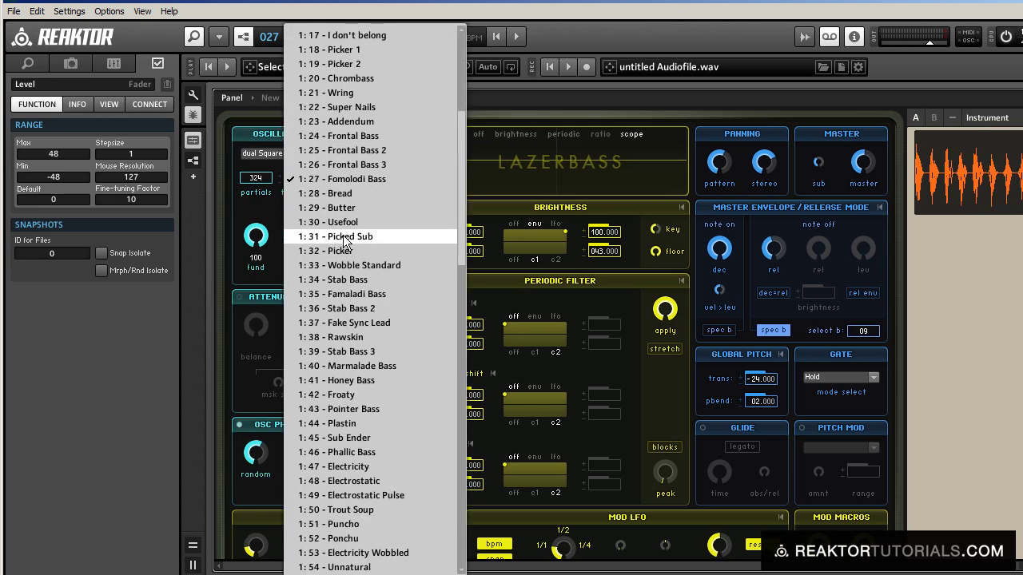
pyautogui.click(364, 366)
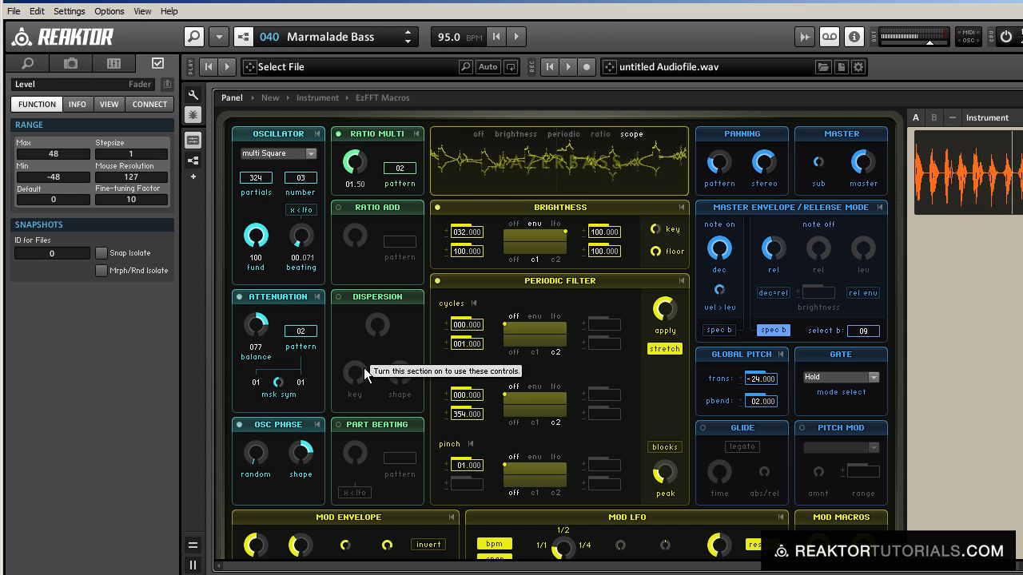
# Load the 089 The Sauce snapshot.
pyautogui.click(335, 36)
pyautogui.scroll(-9, 339, 247)
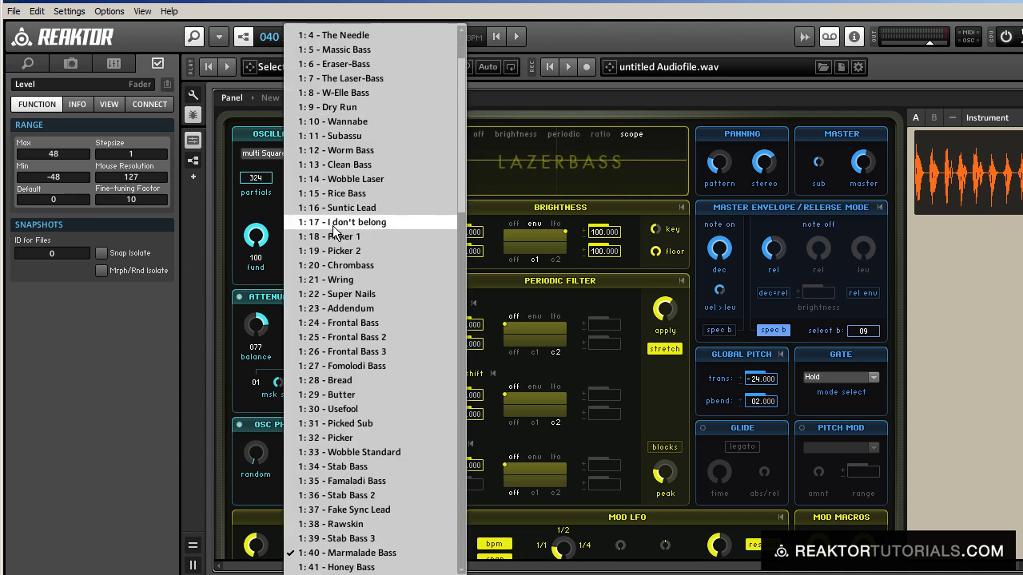
pyautogui.scroll(-7, 338, 269)
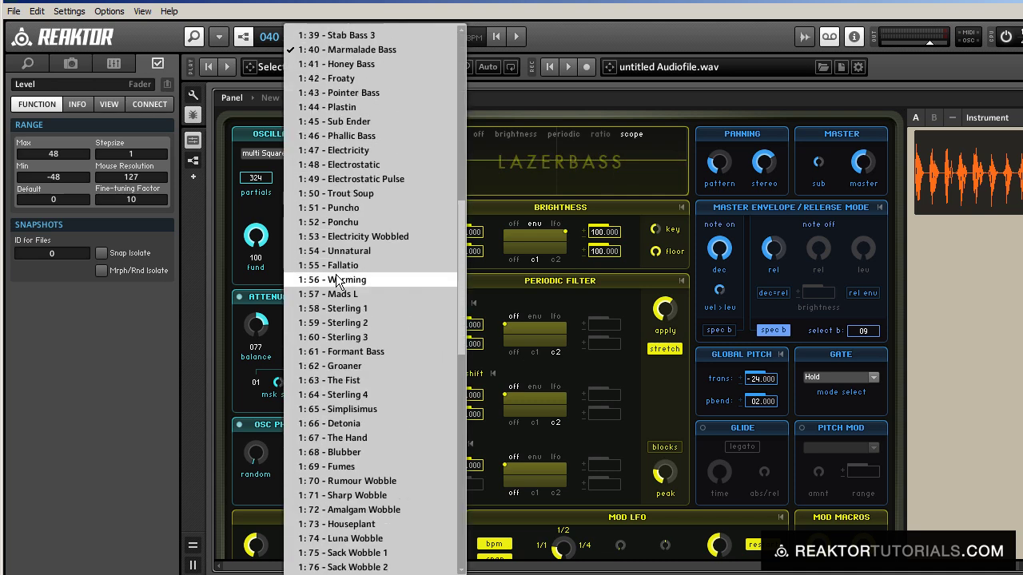
pyautogui.scroll(-4, 336, 275)
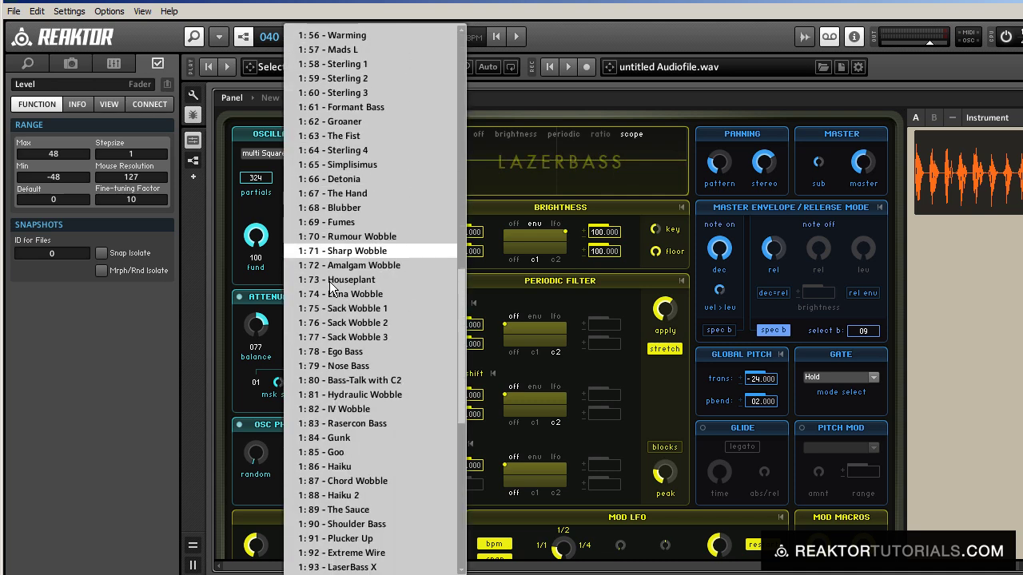
pyautogui.click(339, 511)
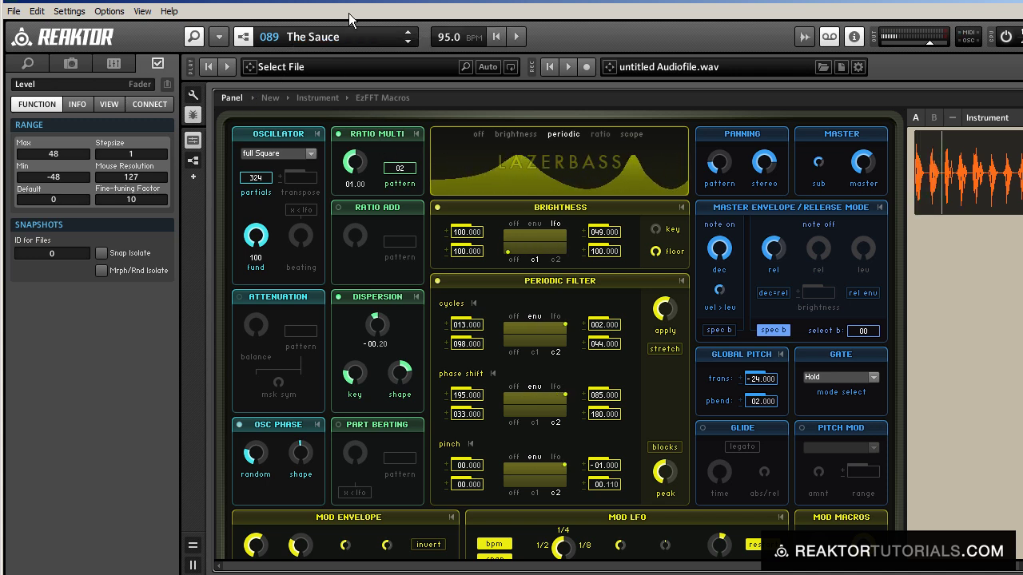
# Reopen the snapshot list and dismiss it, keeping The Sauce.
pyautogui.click(350, 36)
pyautogui.scroll(-8, 362, 335)
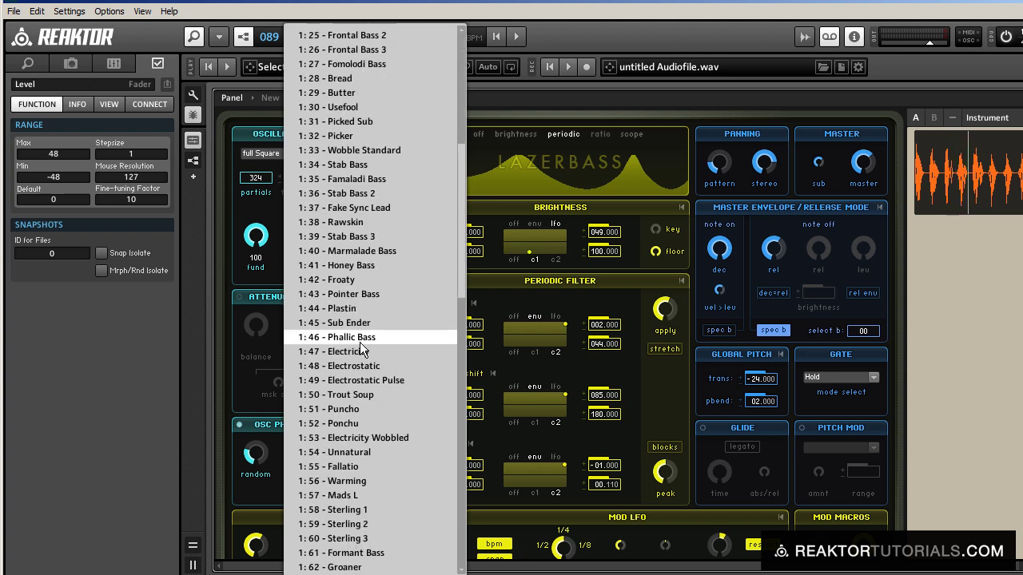
pyautogui.scroll(-9, 359, 342)
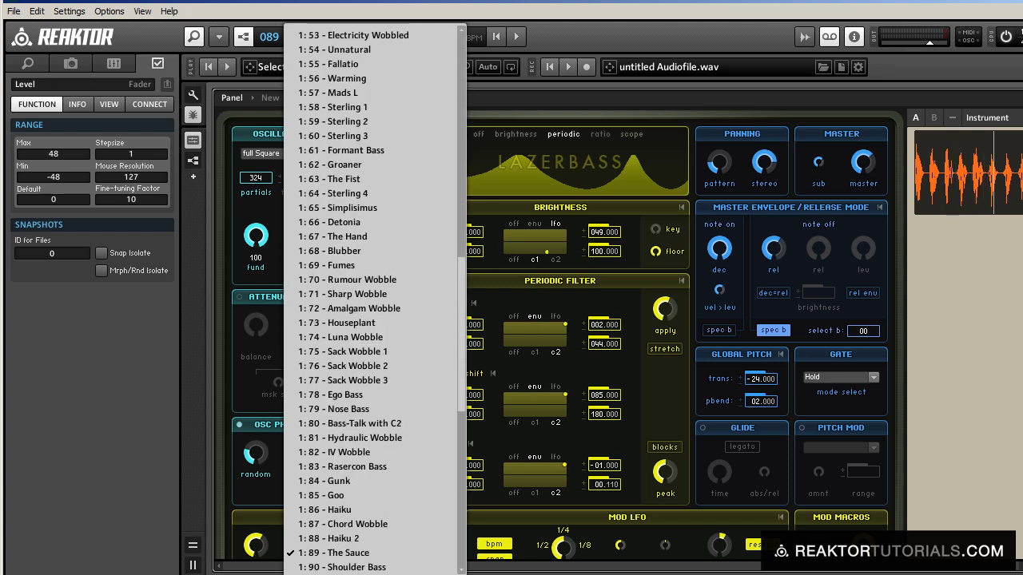
pyautogui.press('Escape')
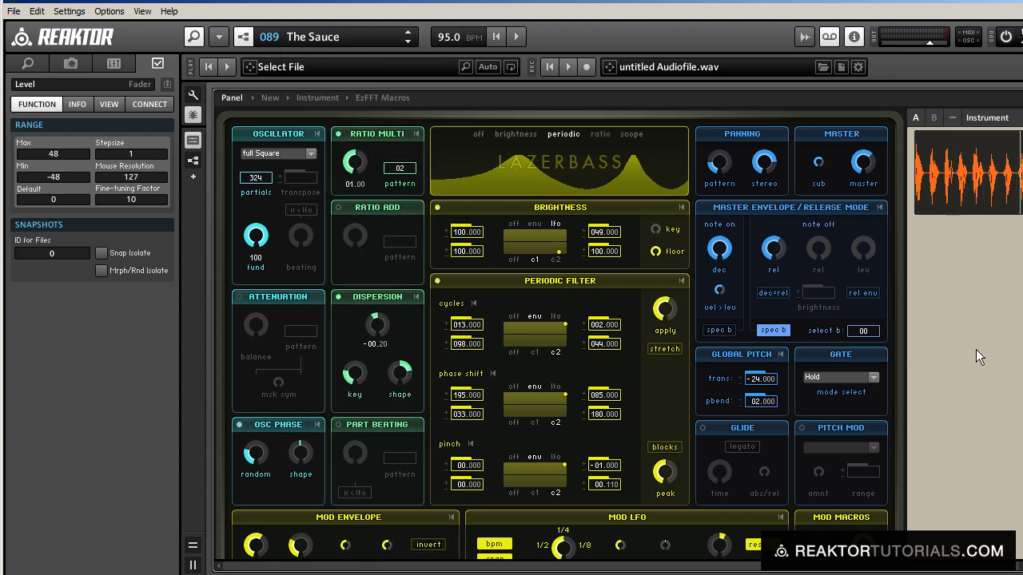